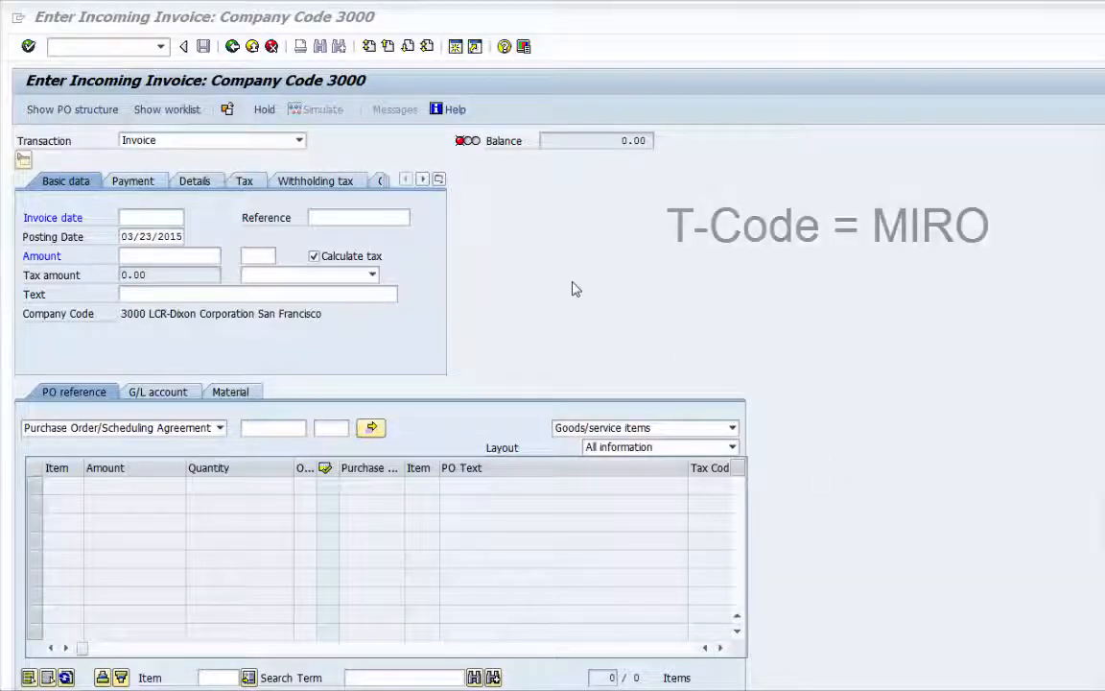
Enter the invoice date 03/23/2015 and the reference "Pay as billed" in the invoice header
left_click(181, 218)
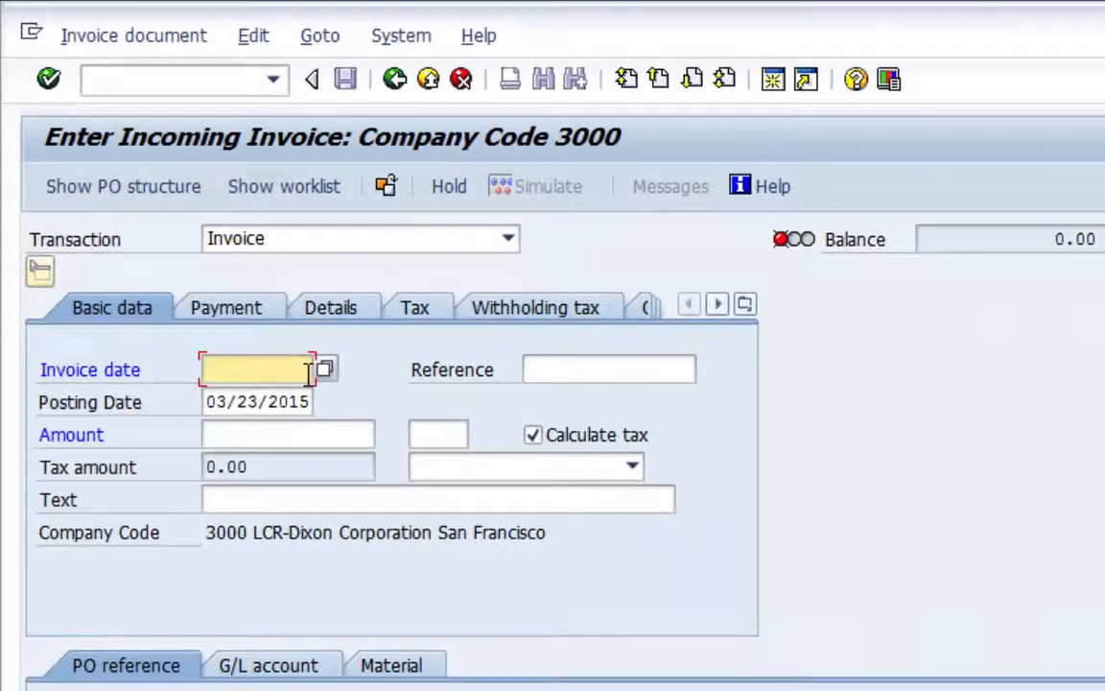
type("03")
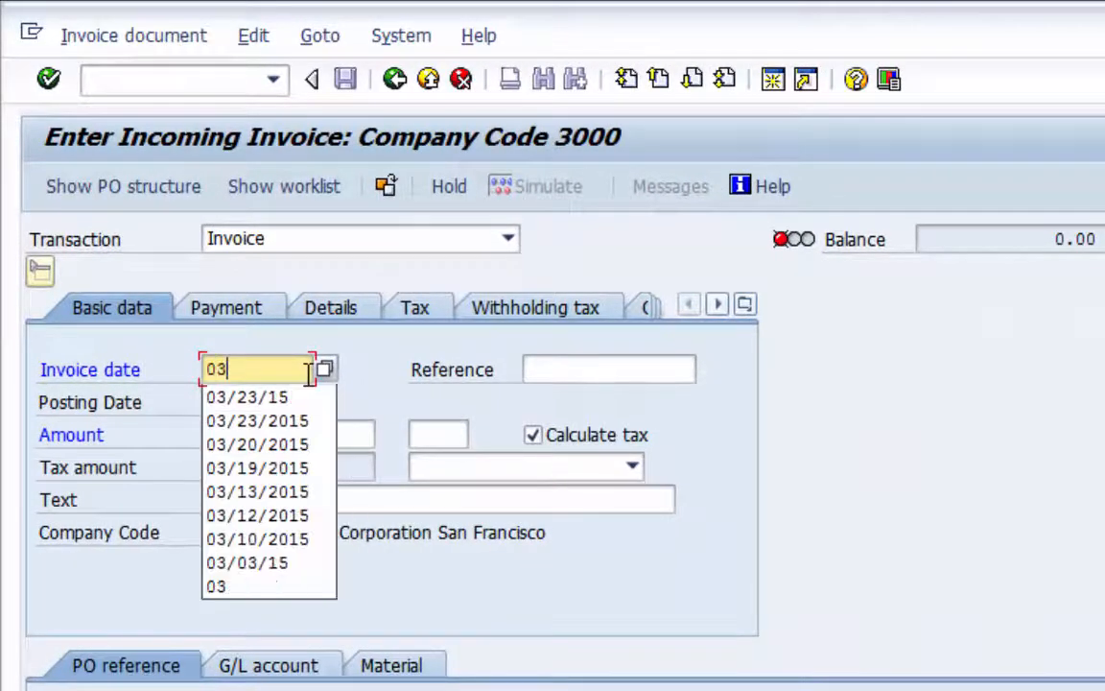
type("/23/2015")
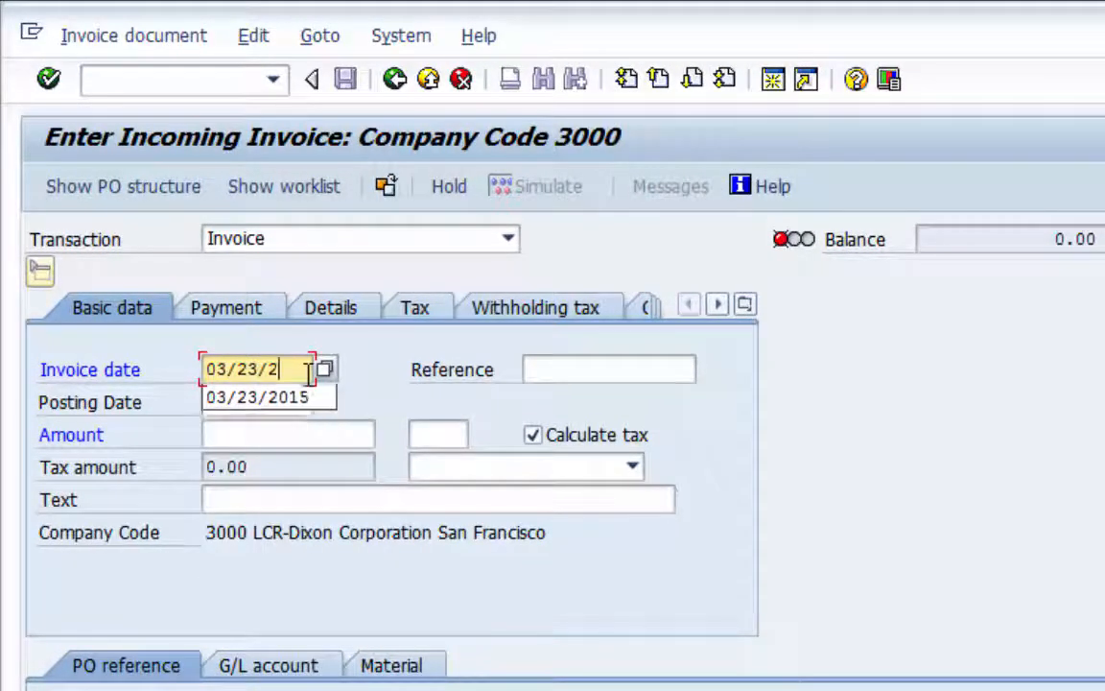
key("Return")
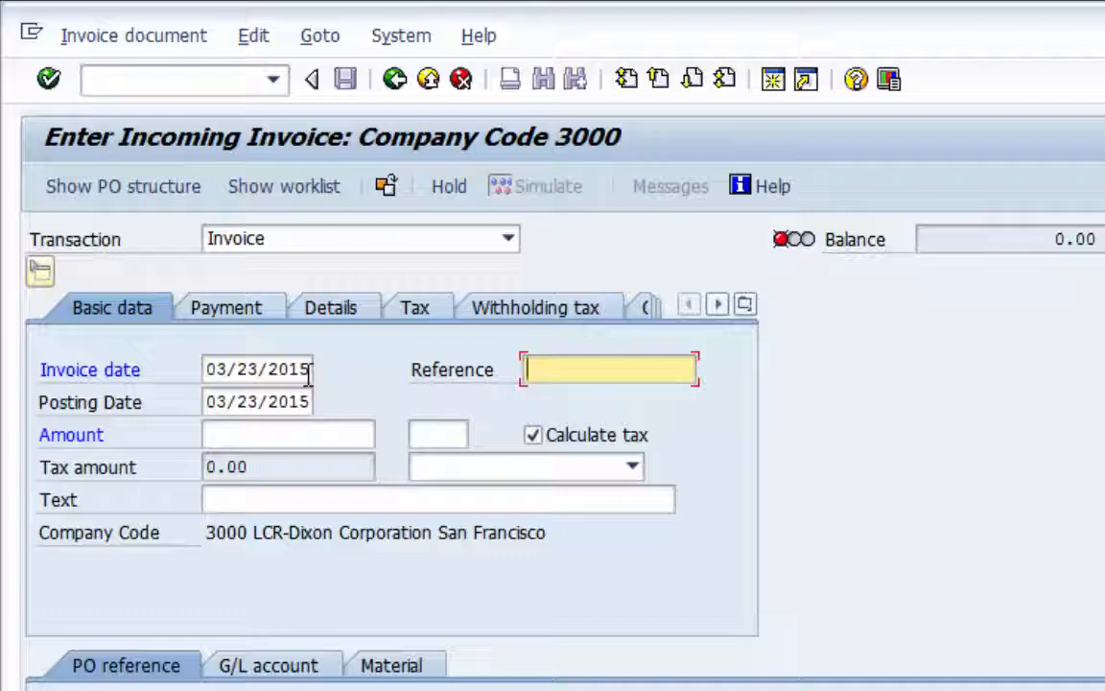
type("Pay ")
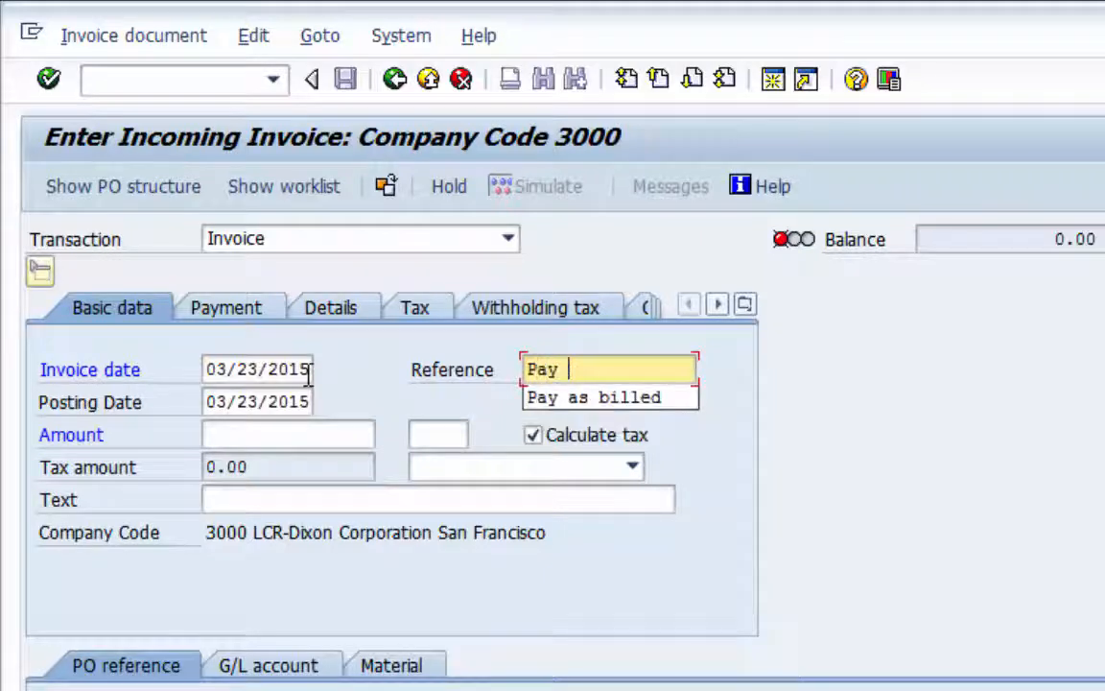
type("as billed")
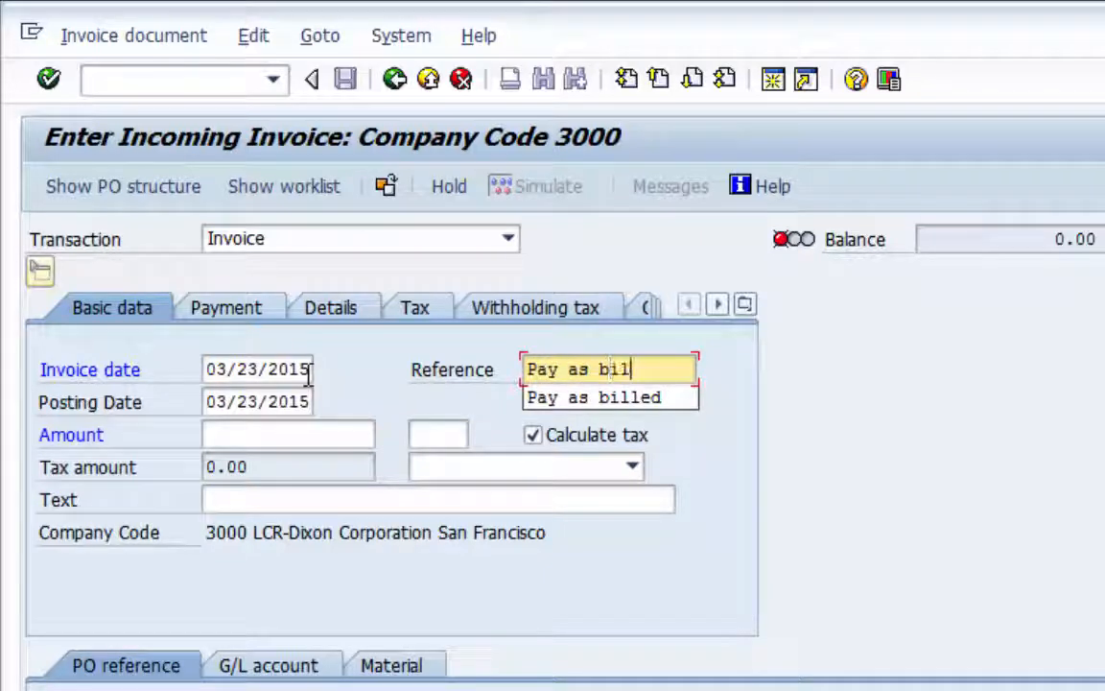
key("Tab")
key("Tab")
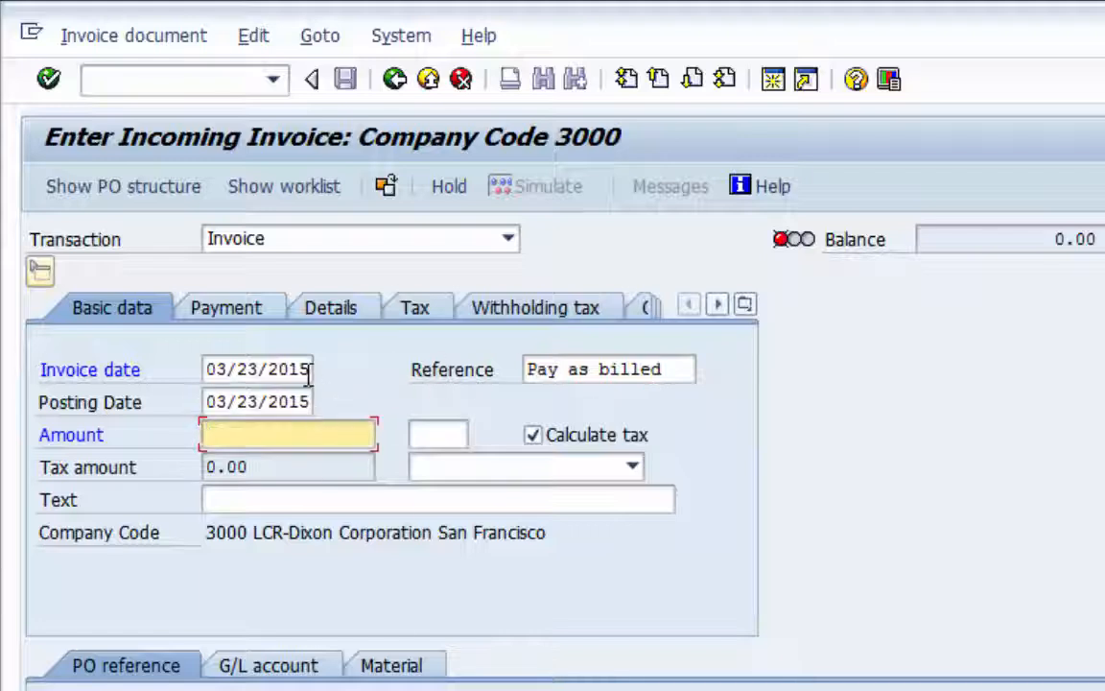
Set the invoice amount to 1085 in the header and check the tax amount
type("1085")
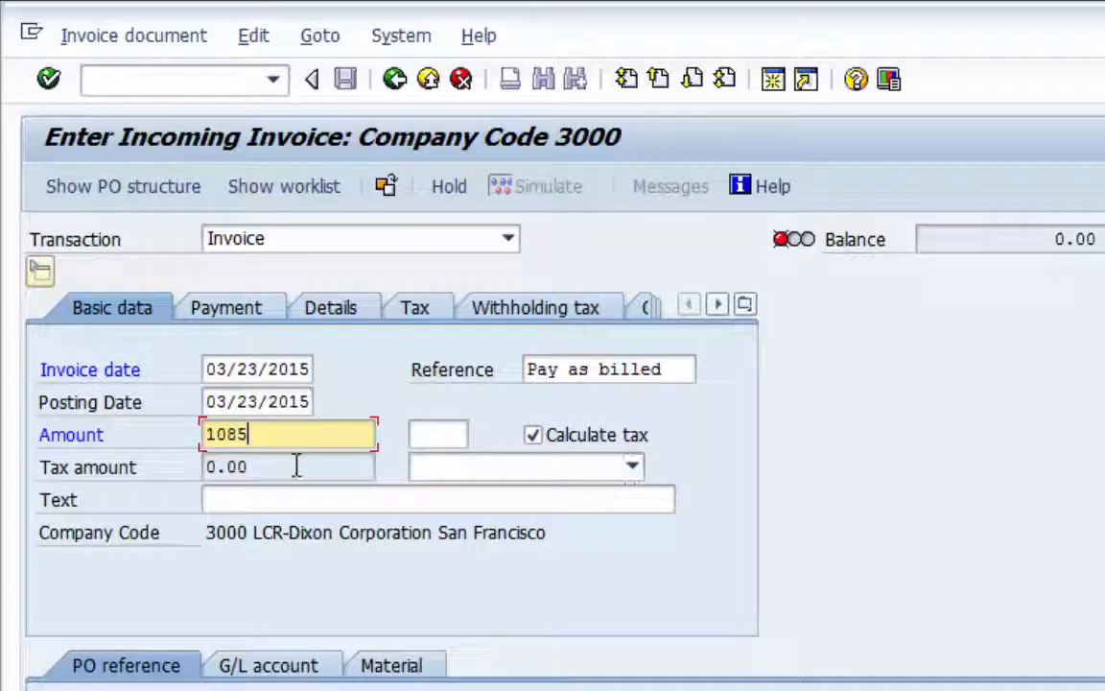
left_click_drag(296, 466, 175, 466)
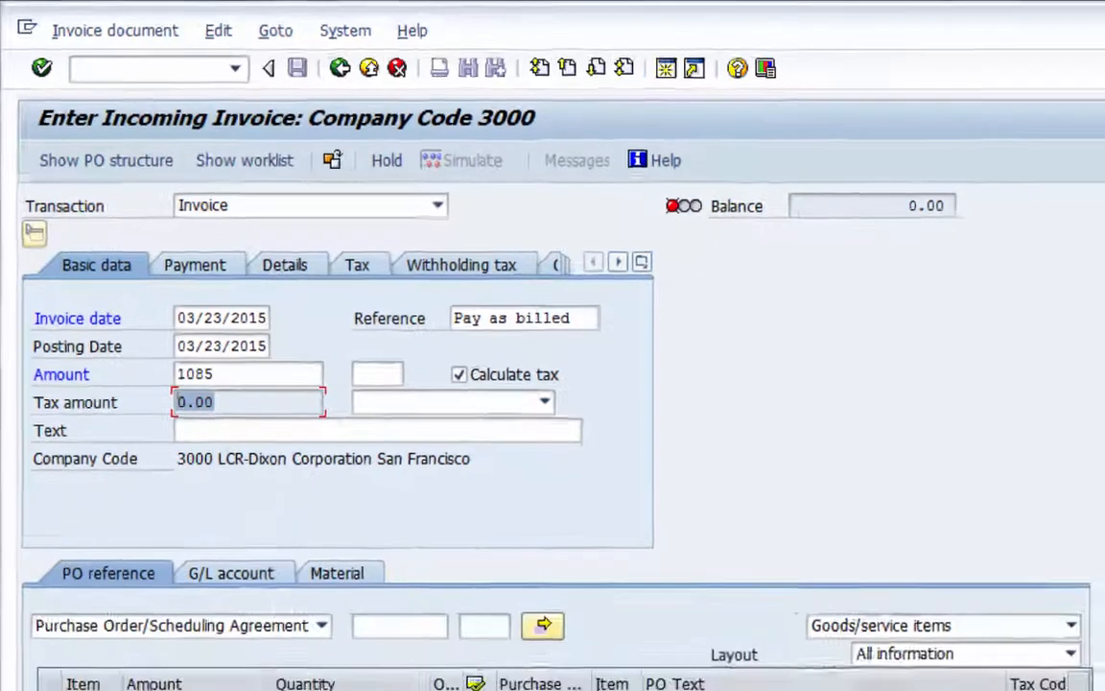
Load the line to be invoiced from the purchase order by entering the order number and item 20
left_click(425, 627)
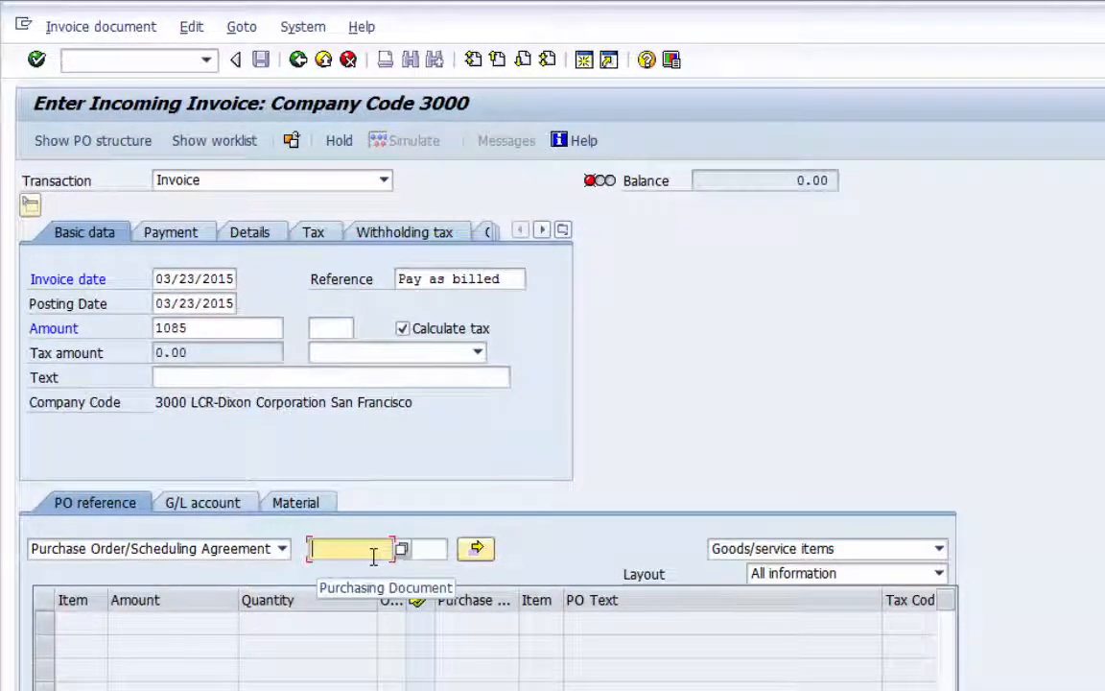
type("45")
key("Down")
key("Return")
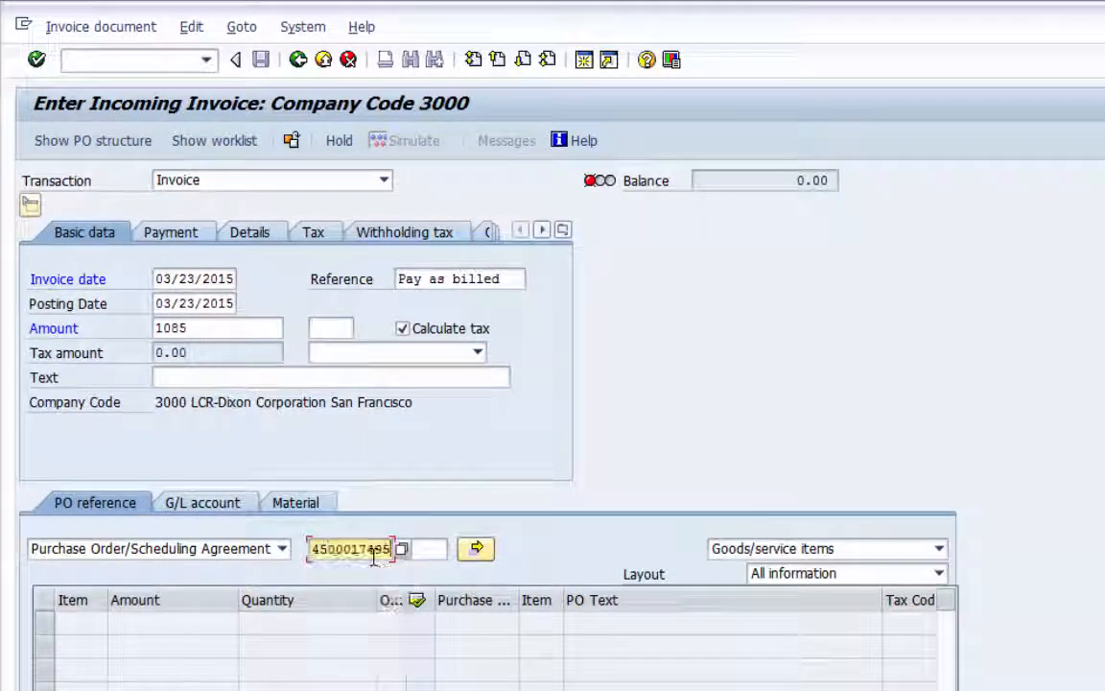
key("Tab")
type("20")
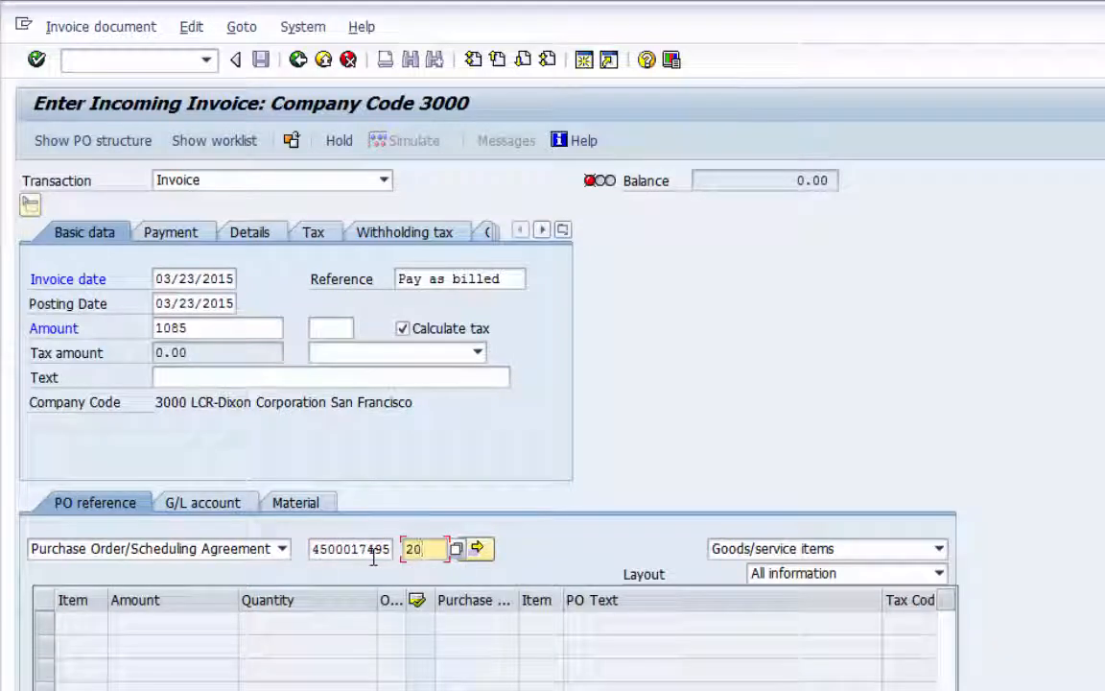
key("Return")
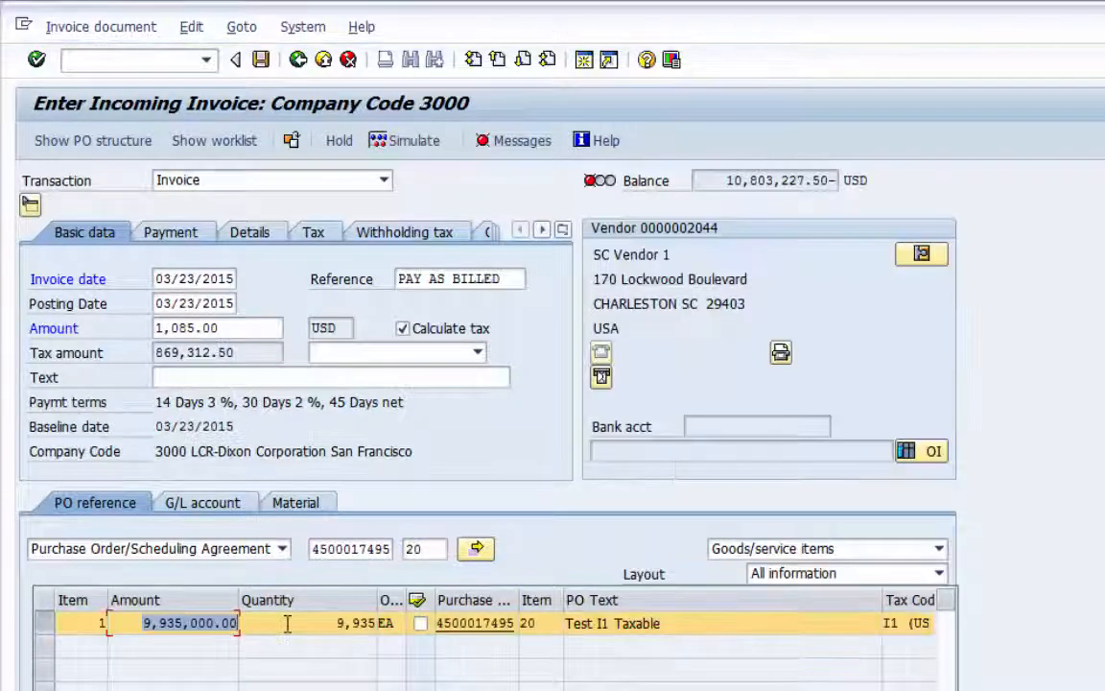
Set the invoice line's amount to 1000 and quantity to 1, narrowing the PO Text column to expose the tax code
type("1000")
key("Tab")
type("1")
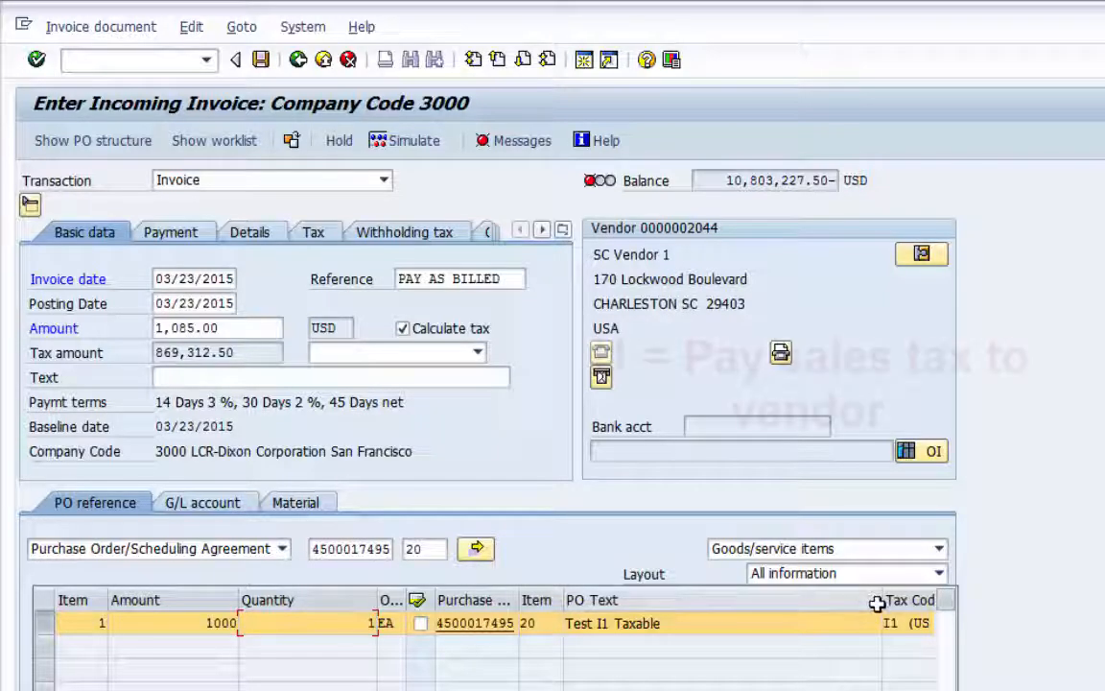
left_click_drag(877, 602, 719, 605)
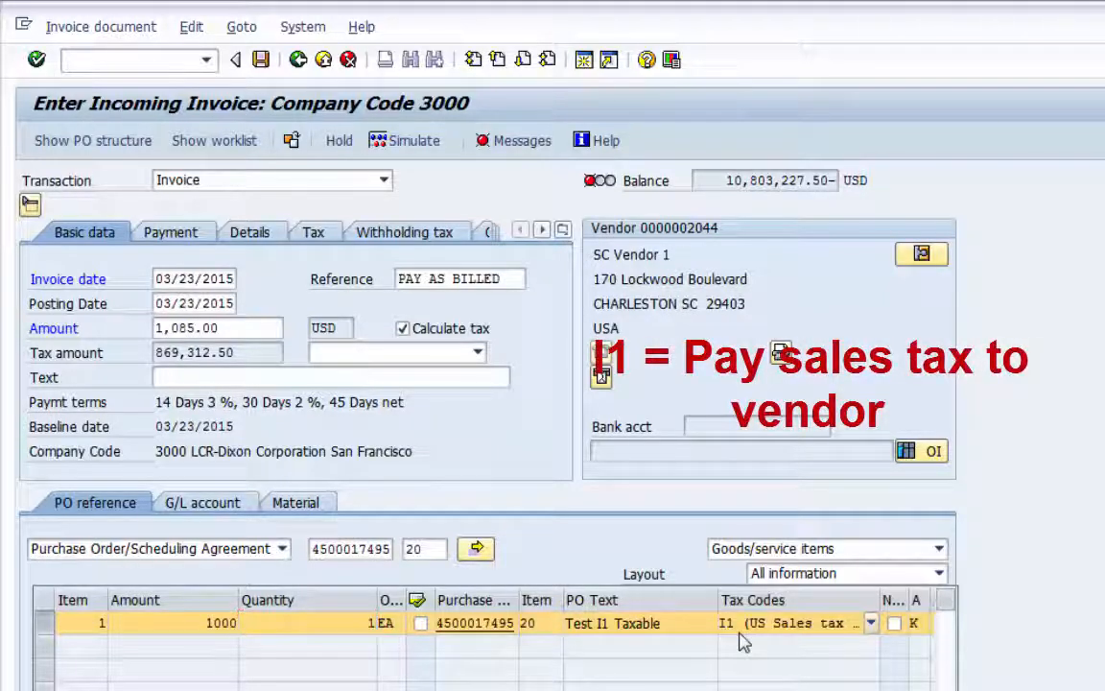
key("Return")
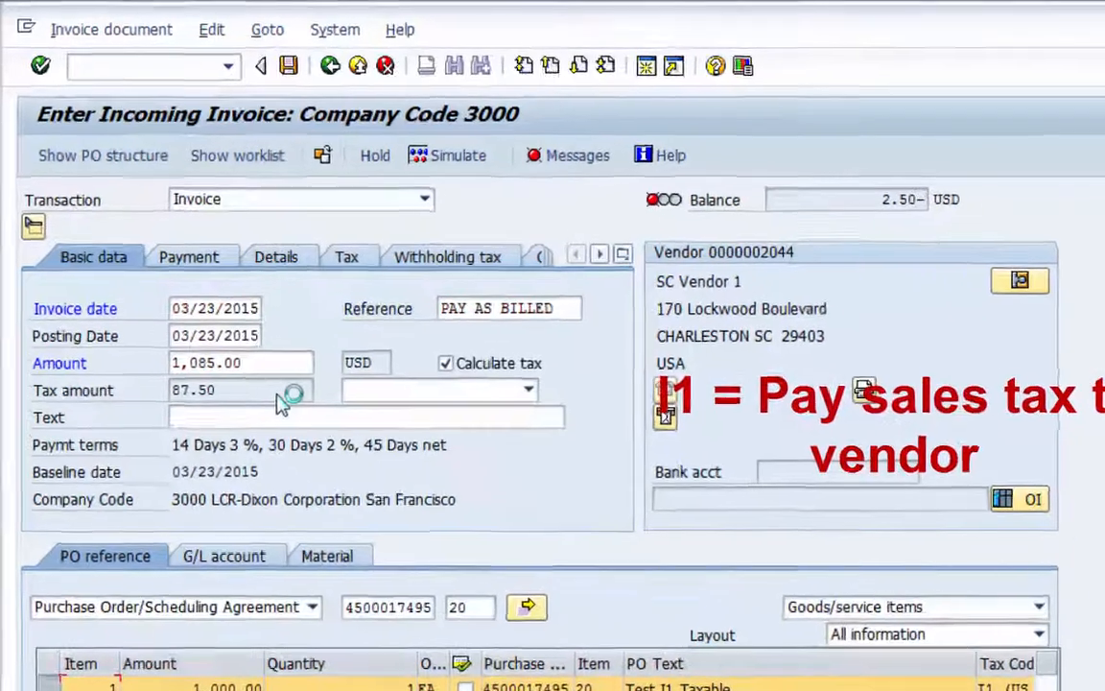
Compare the calculated tax amount, the entered invoice amount and the remaining balance
double_click(227, 347)
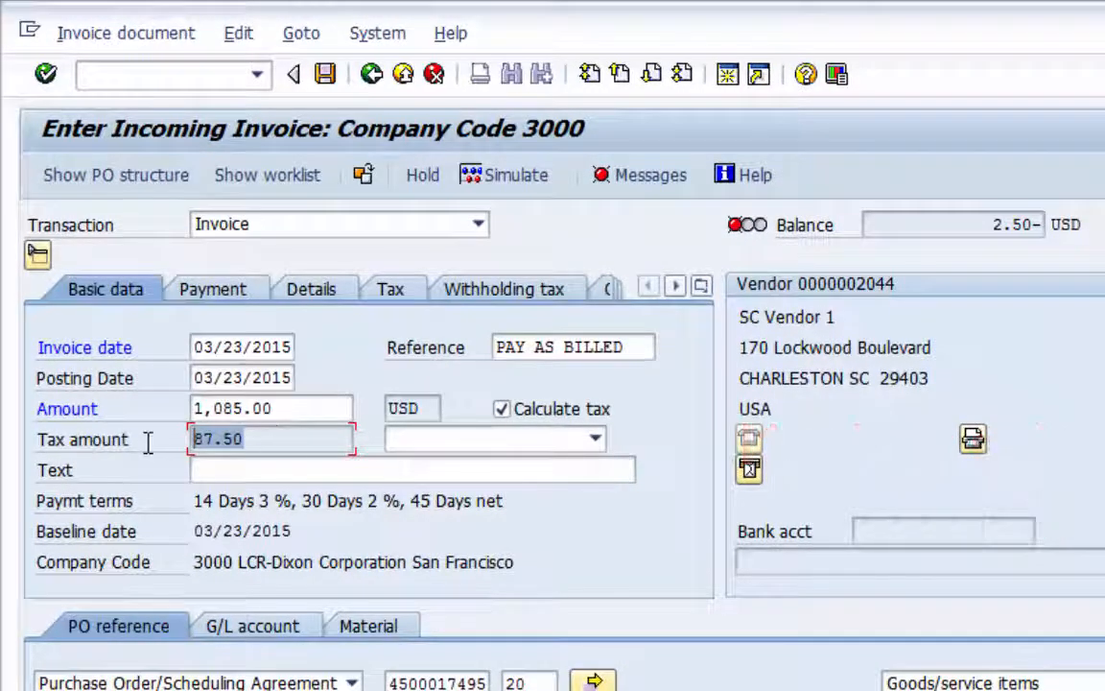
double_click(259, 409)
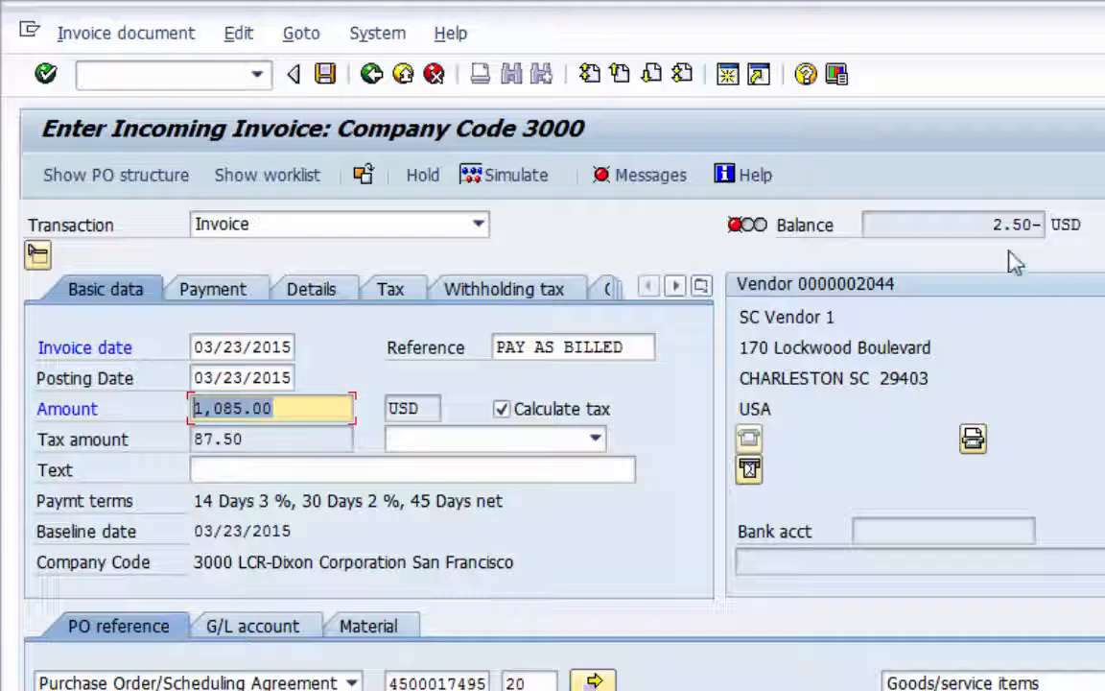
left_click_drag(990, 234, 1048, 243)
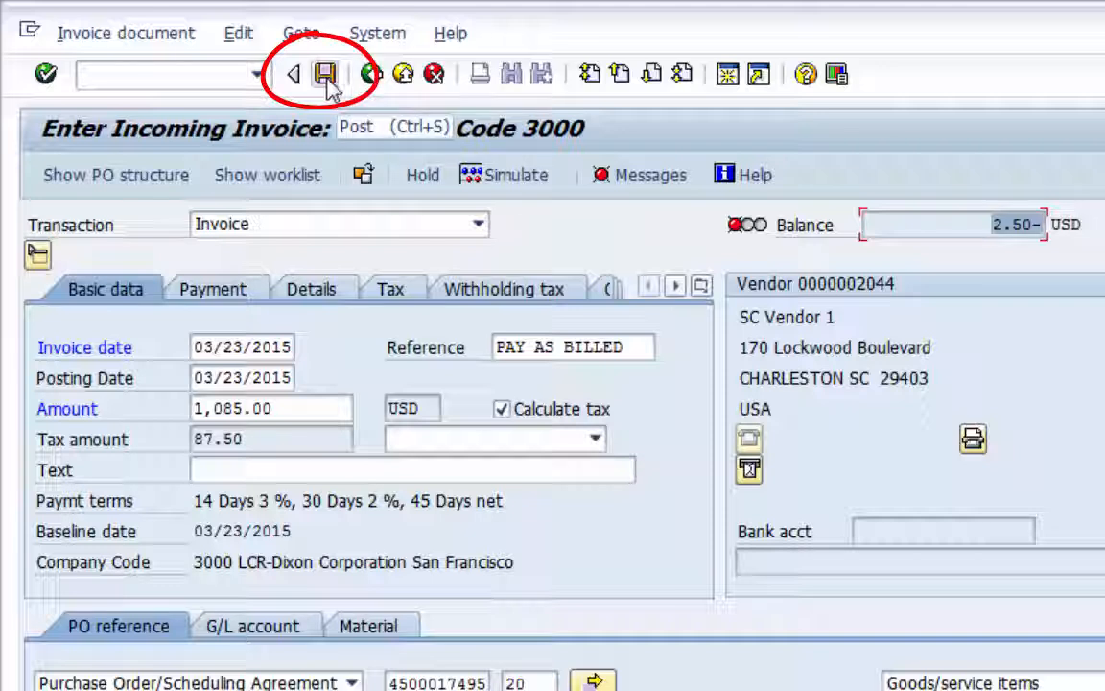
Simulate the invoice document and compare the vendor amount with the goods received/invoice received amount
left_click(509, 182)
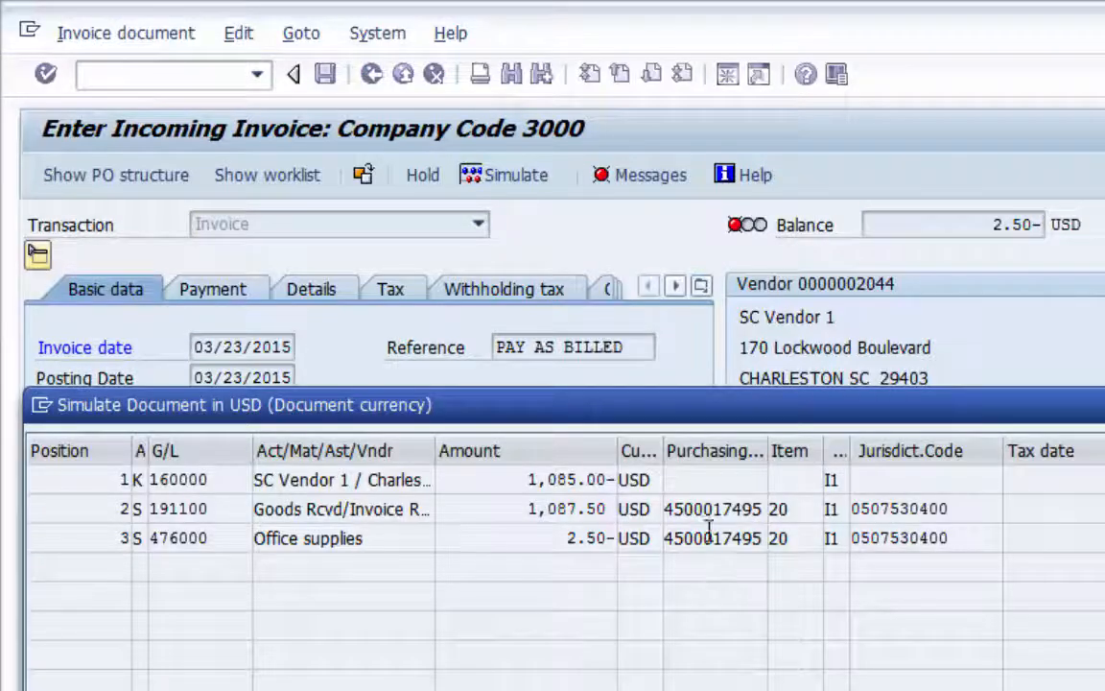
left_click_drag(691, 412, 749, 311)
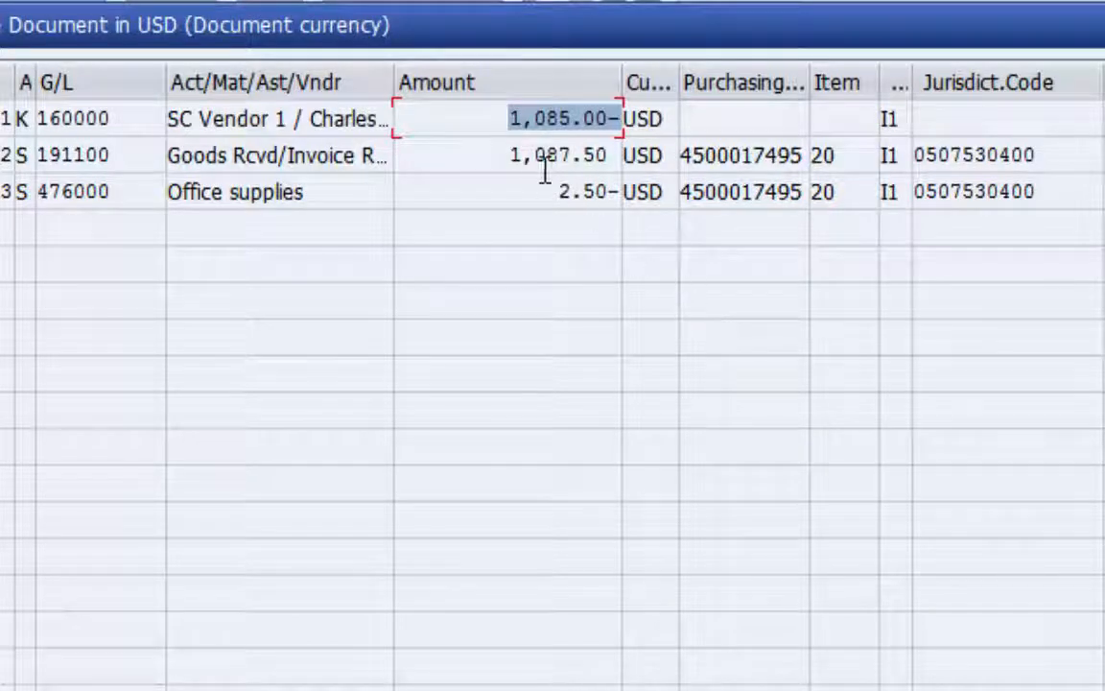
left_click_drag(506, 157, 617, 154)
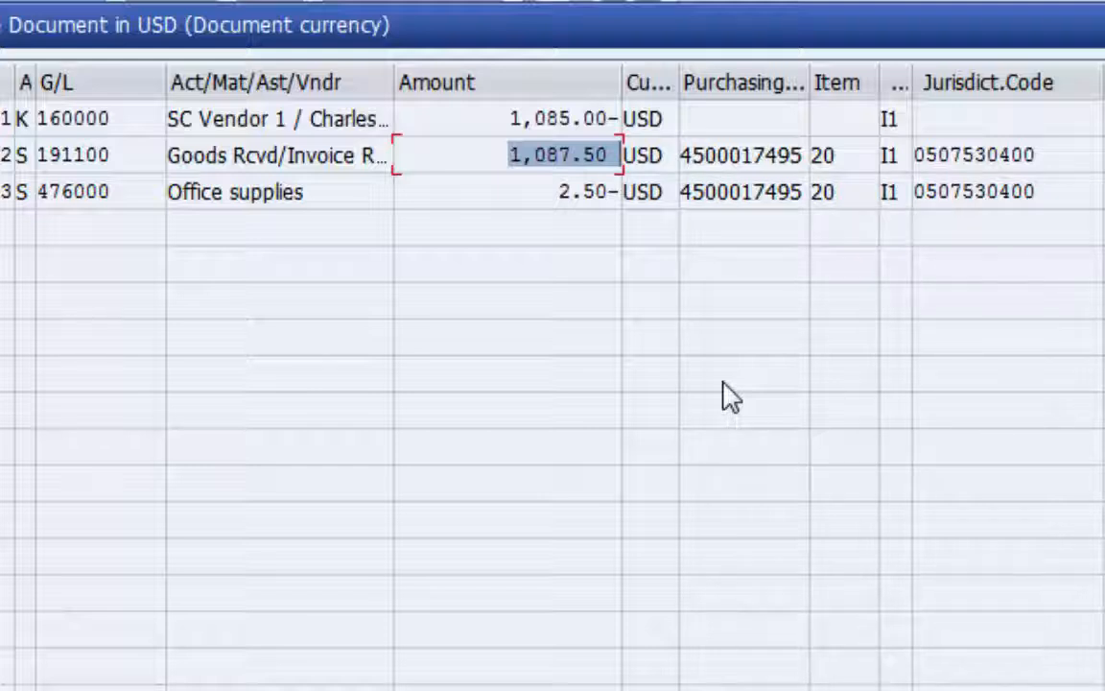
left_click(517, 120)
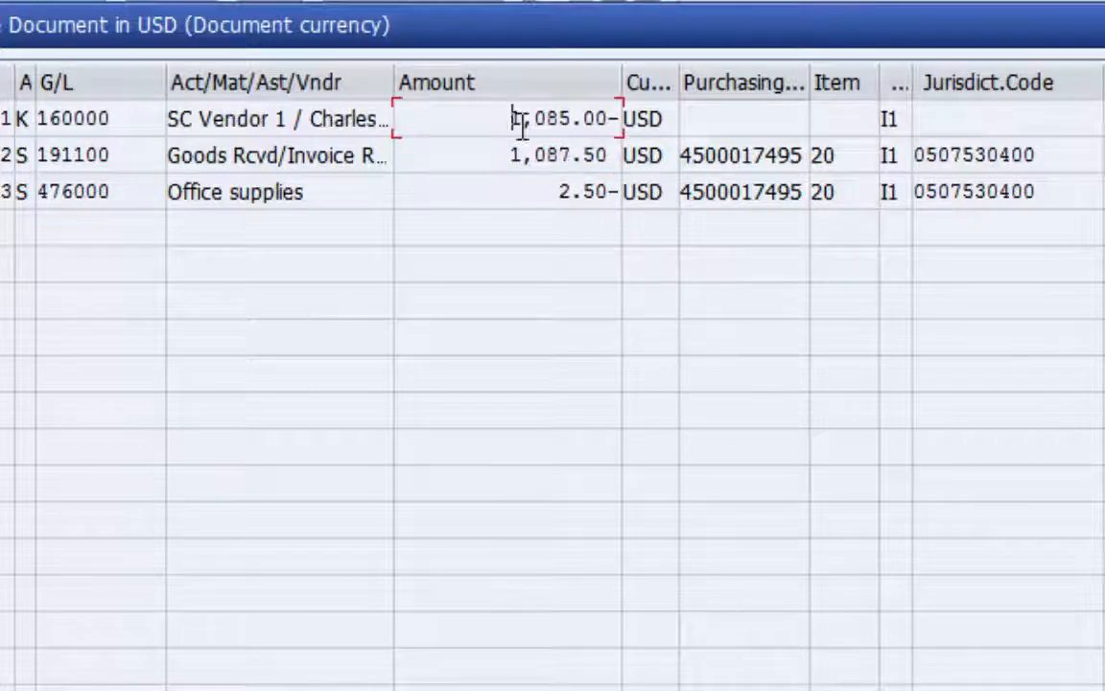
left_click_drag(517, 122, 632, 132)
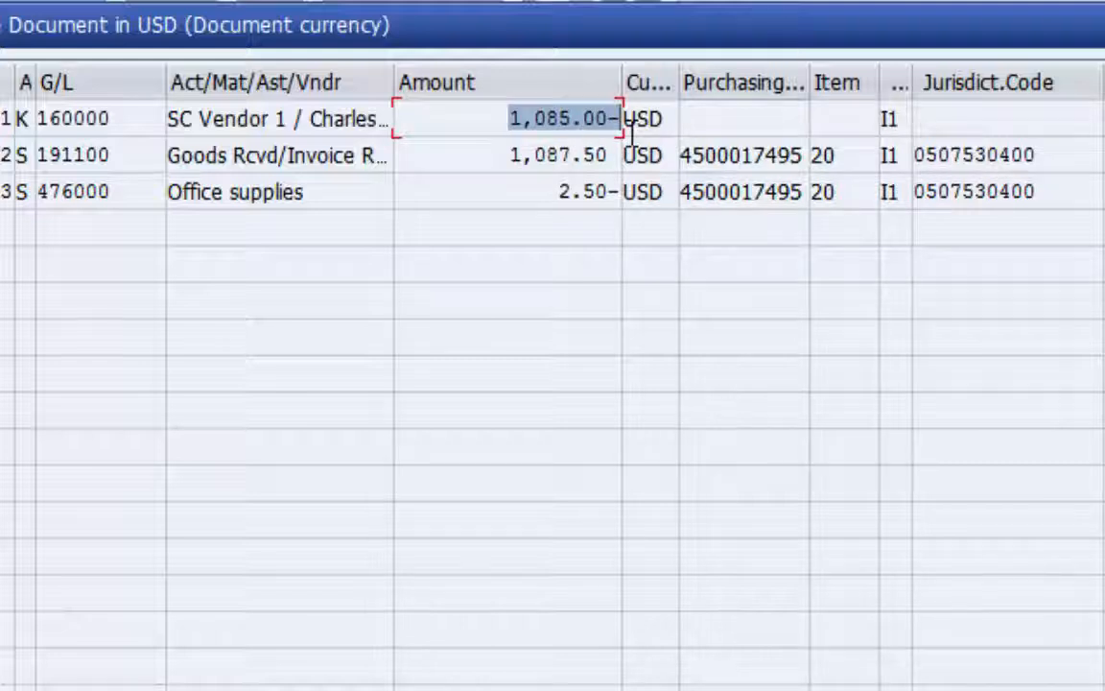
Examine the simulated office supplies line's account and amount, the tax code column and the document balance
left_click(558, 192)
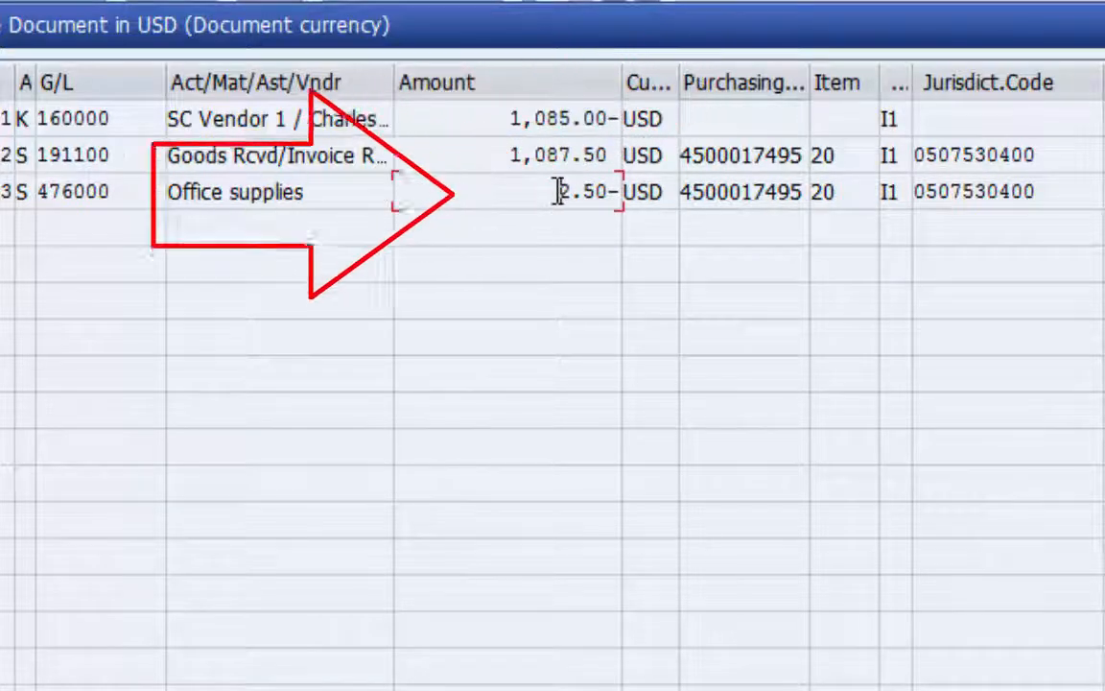
left_click_drag(558, 191, 622, 190)
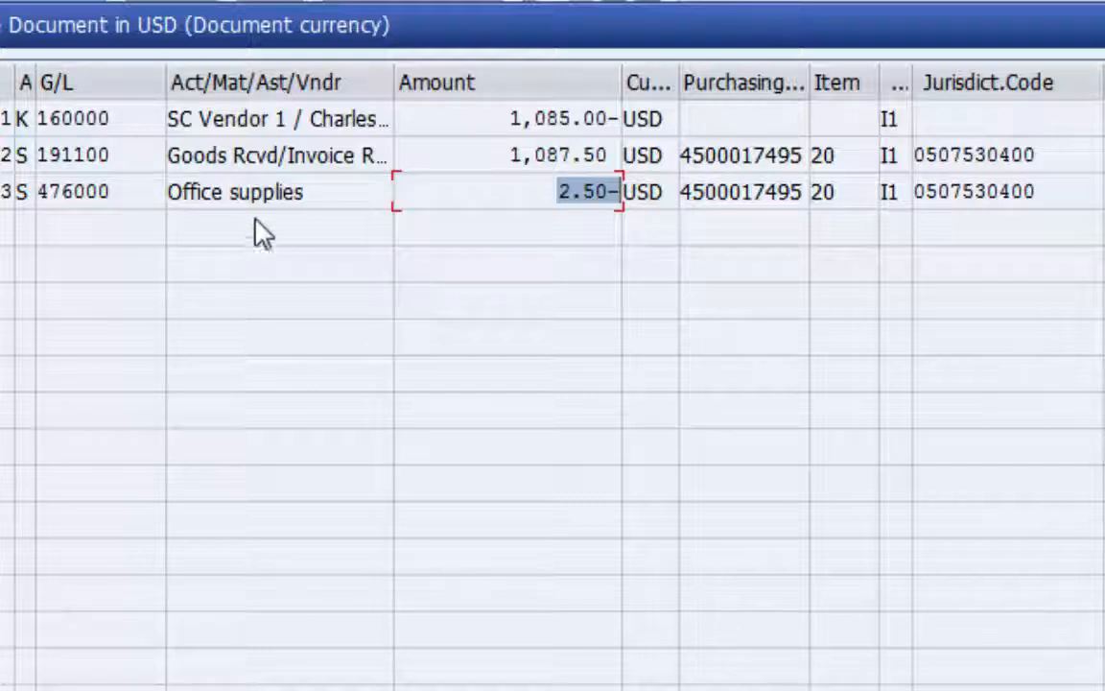
left_click_drag(305, 192, 173, 199)
left_click_drag(566, 192, 623, 190)
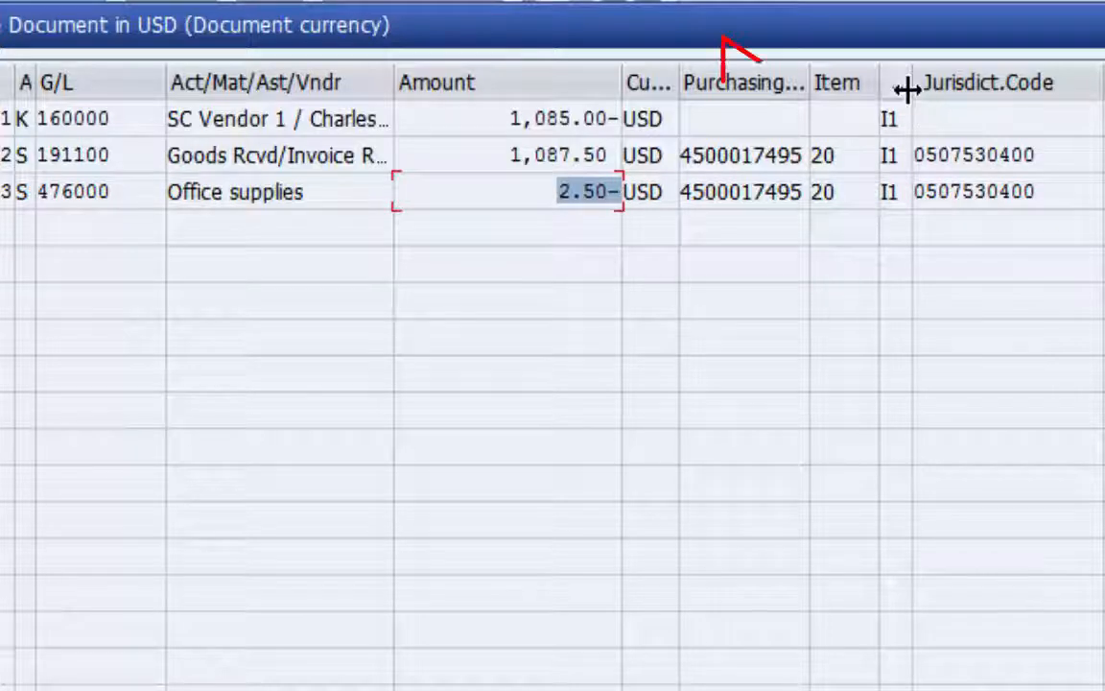
left_click_drag(909, 91, 879, 125)
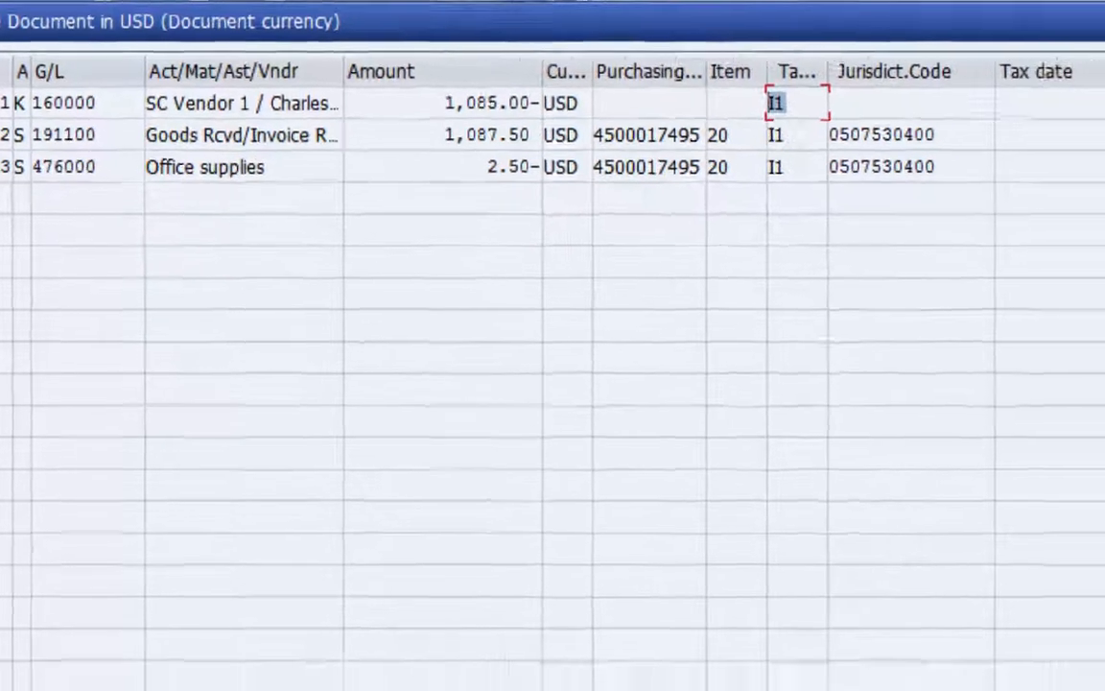
left_click_drag(490, 656, 451, 654)
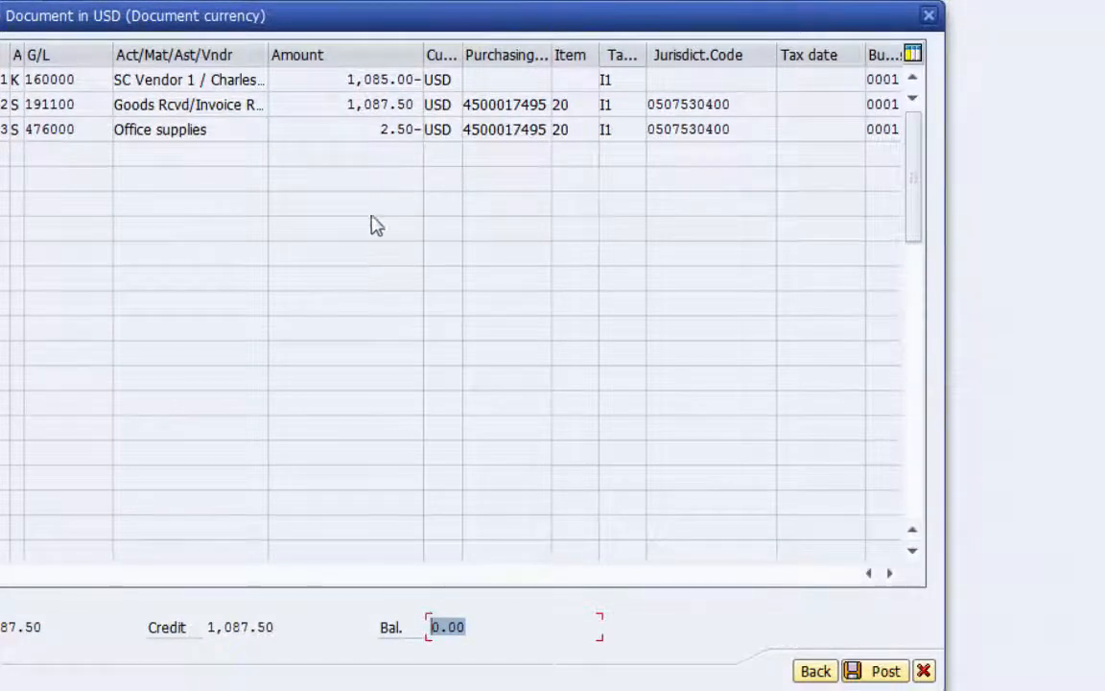
Recheck the simulated vendor and office supplies amounts, and post the invoice
left_click_drag(347, 87, 432, 92)
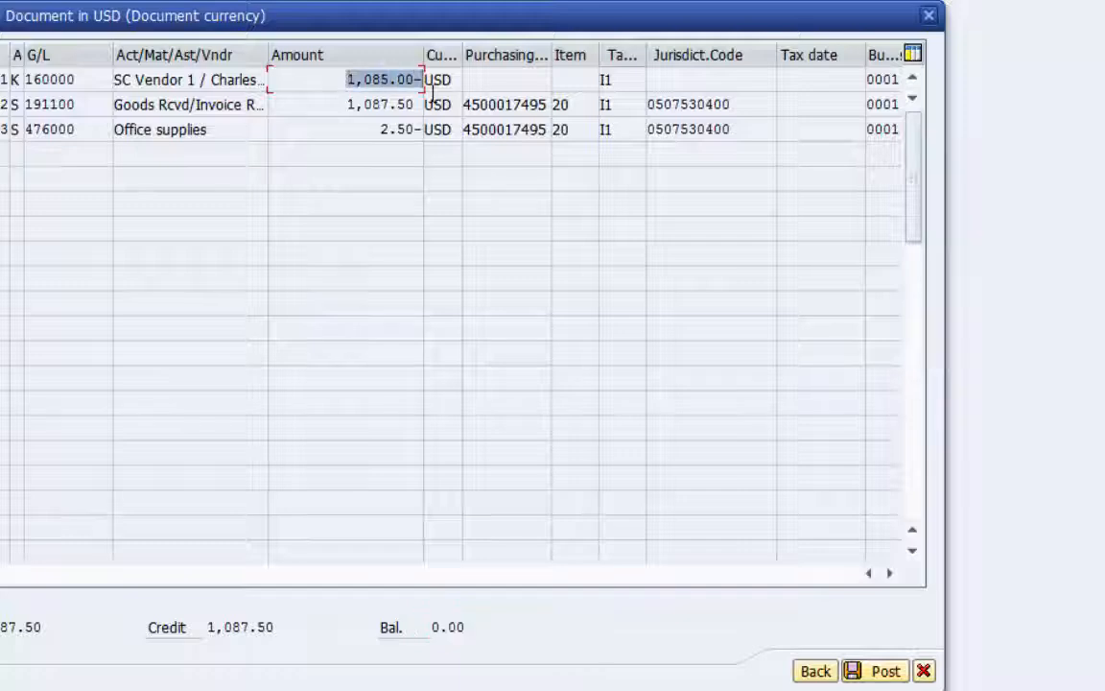
left_click(381, 130)
left_click_drag(381, 129, 422, 160)
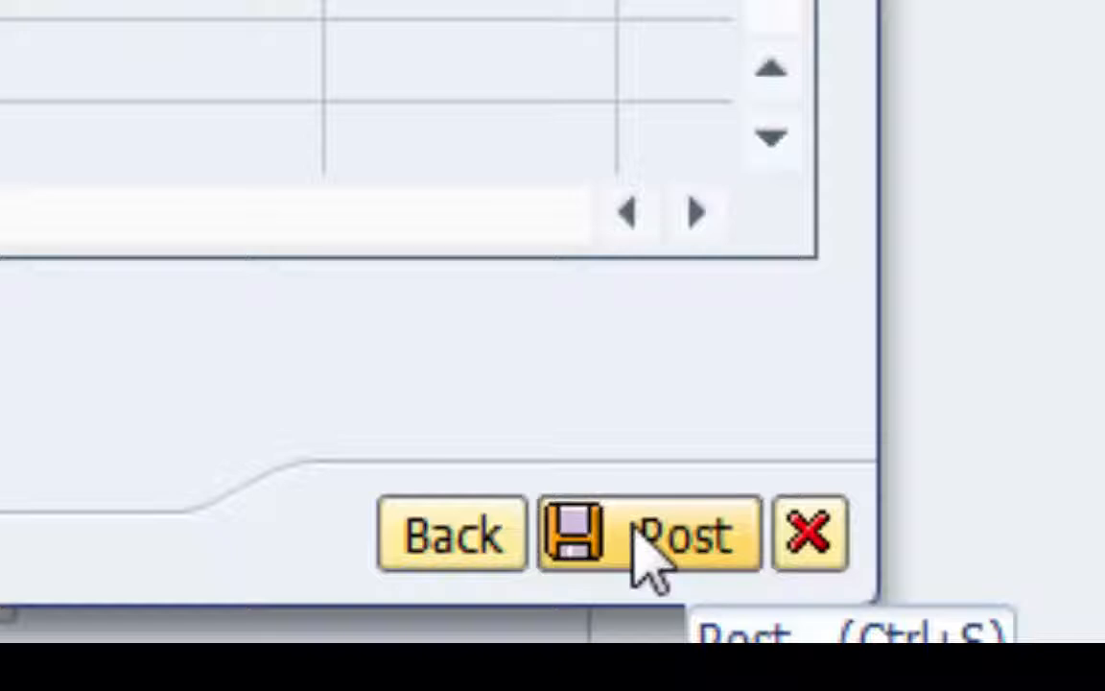
left_click(635, 530)
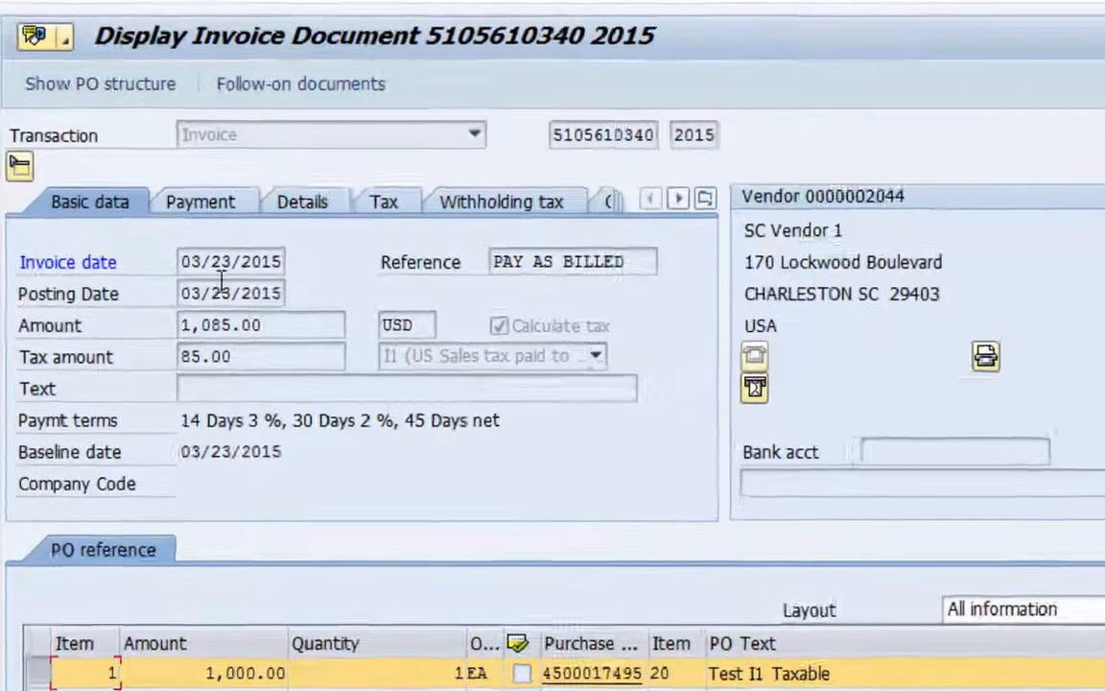
Examine the posted invoice's amount, tax amount and line tax code, and open its list of follow-on accounting documents
left_click_drag(264, 329, 158, 330)
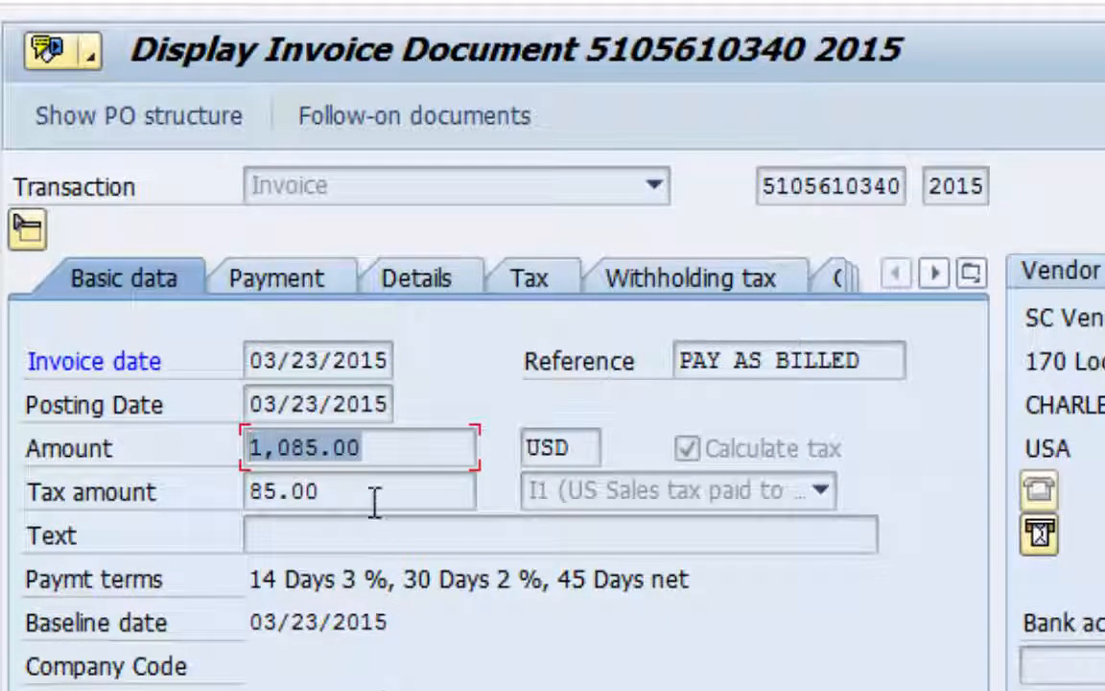
left_click_drag(375, 498, 248, 491)
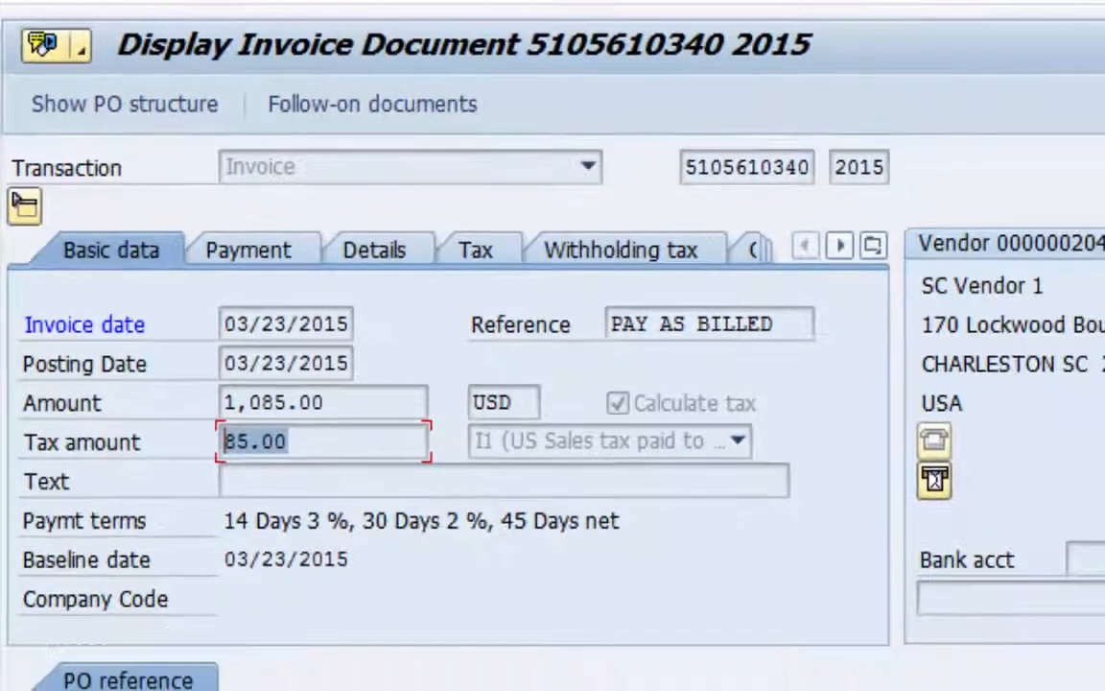
left_click_drag(948, 550, 789, 551)
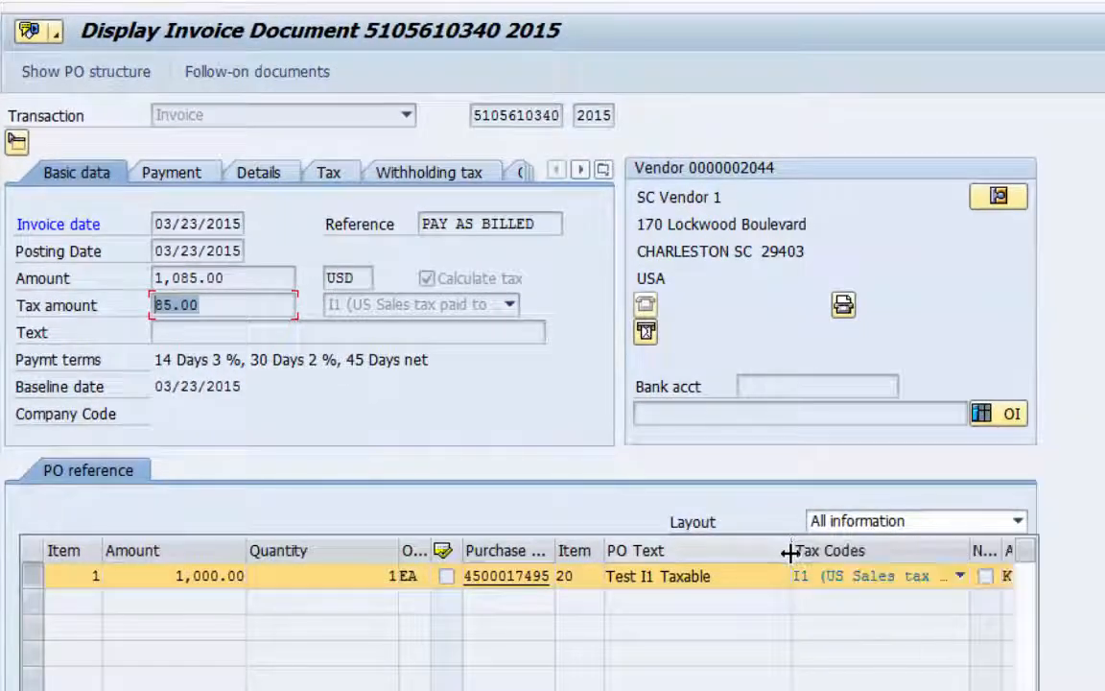
left_click(222, 73)
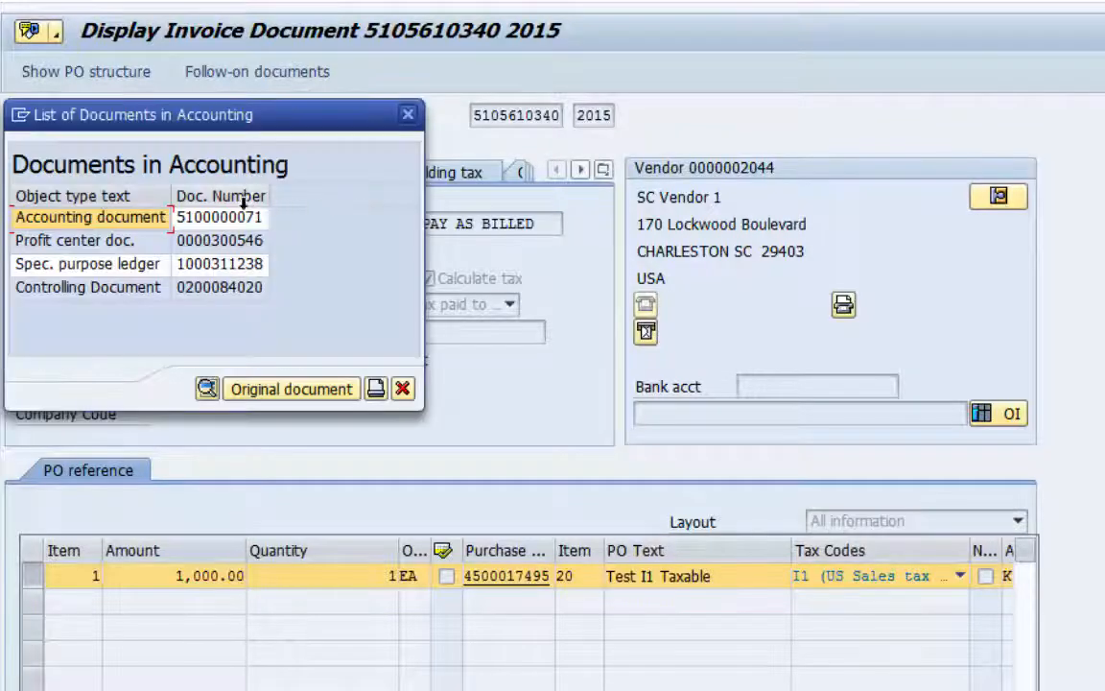
Display the invoice's accounting document and examine the vendor, goods received/invoice received and office supplies line amounts
double_click(216, 213)
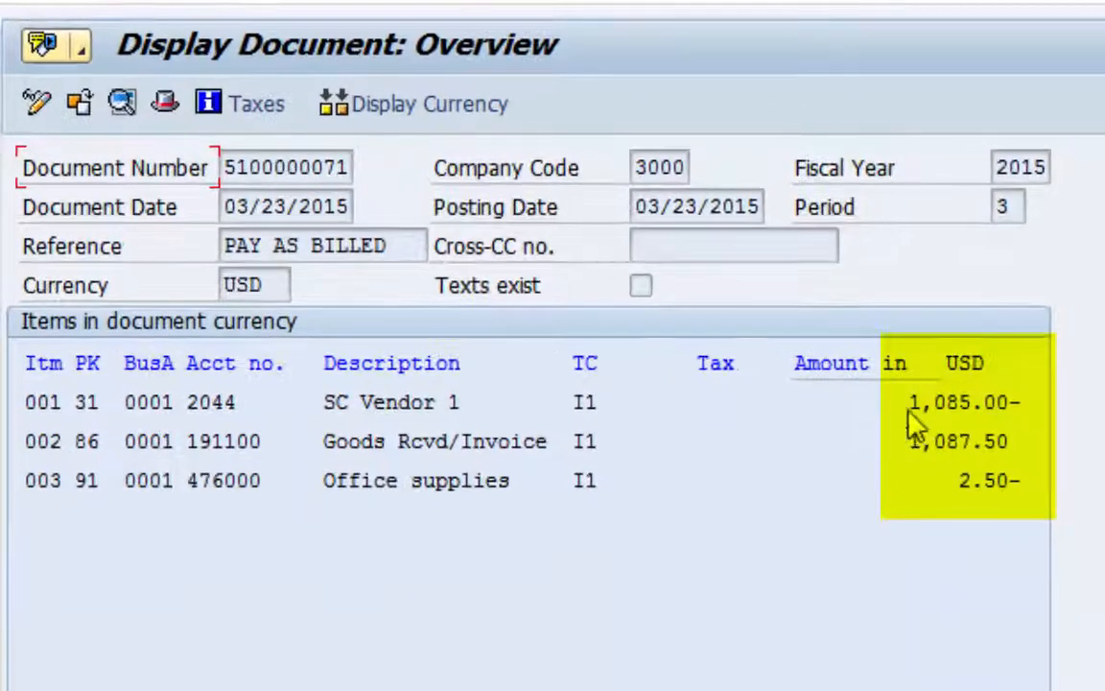
left_click(629, 278)
left_click_drag(909, 403, 1039, 402)
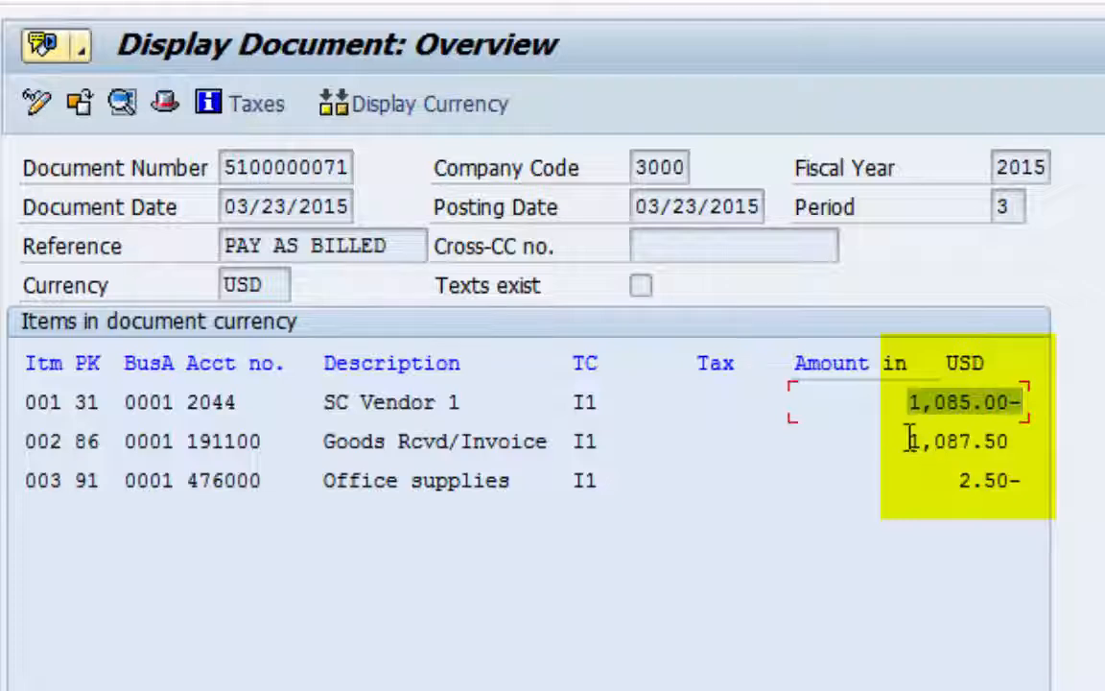
left_click_drag(910, 441, 1020, 439)
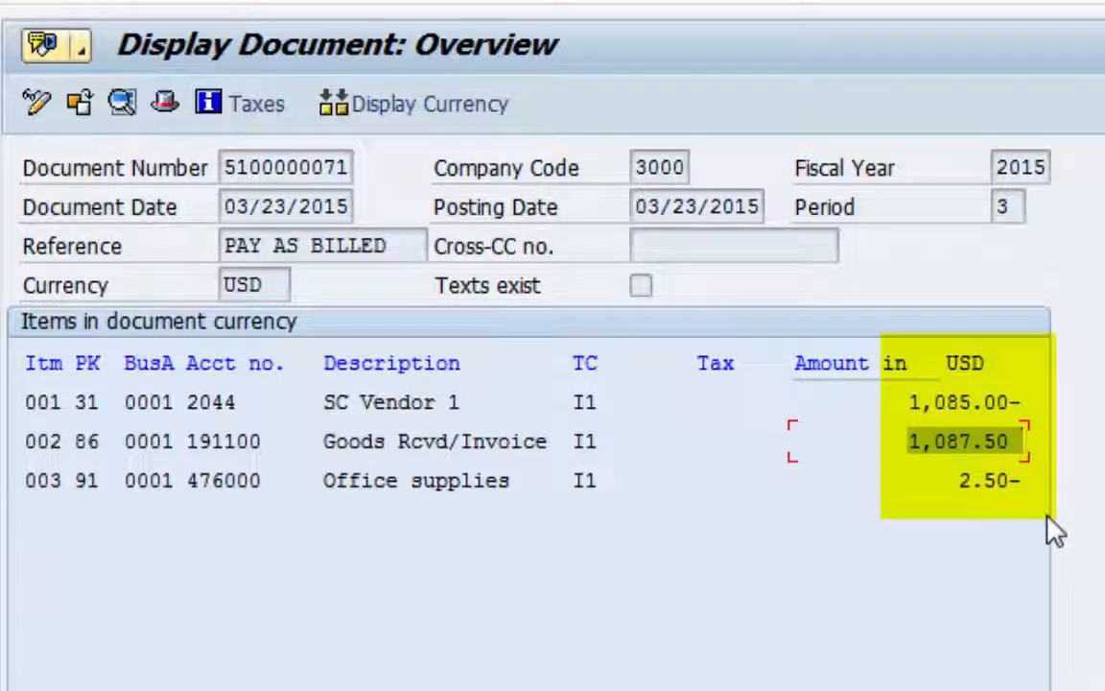
left_click(959, 484)
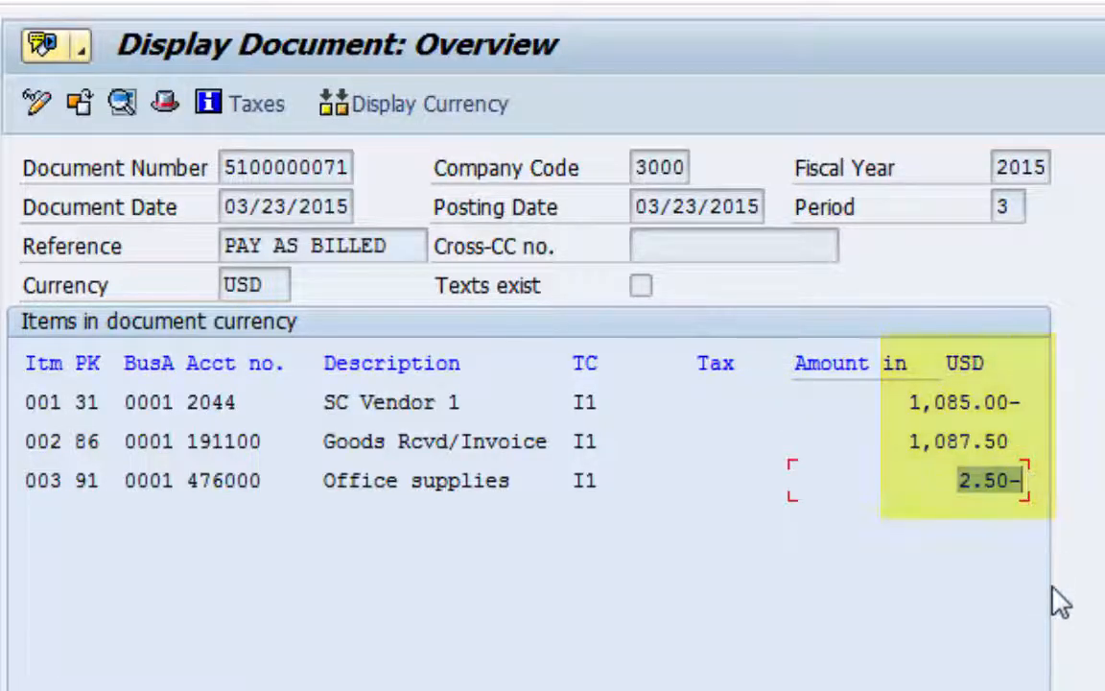
Display the accounting document's tax data and examine the tax amounts for each tax jurisdiction level
left_click(252, 106)
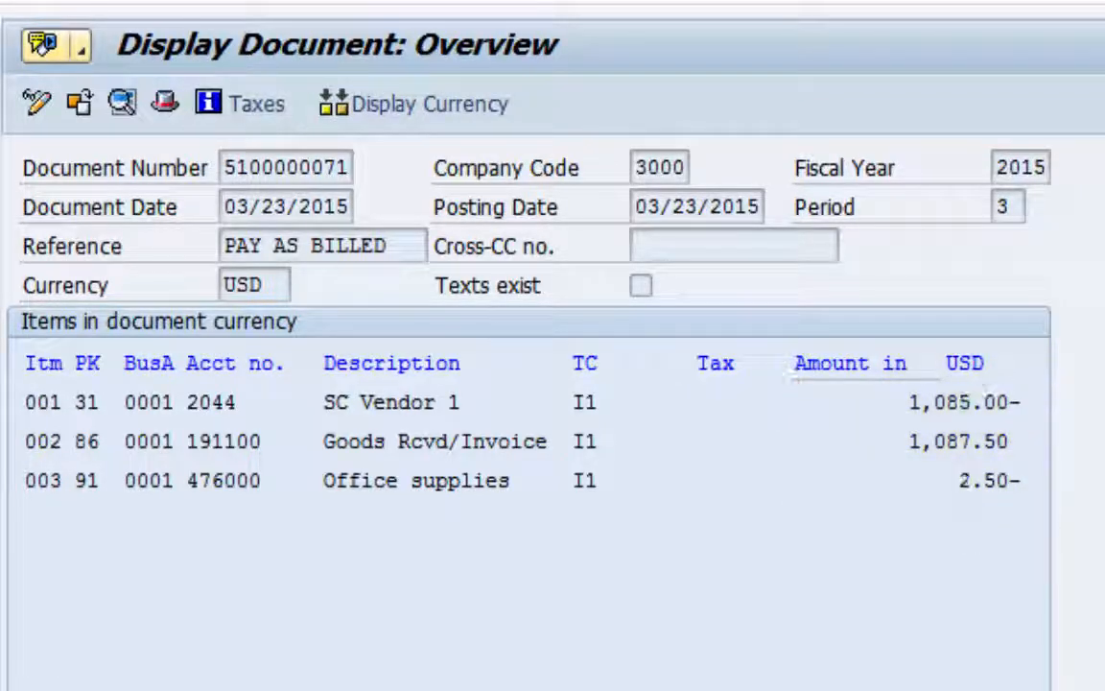
left_click_drag(766, 259, 738, 43)
left_click(399, 266)
left_click_drag(399, 266, 323, 266)
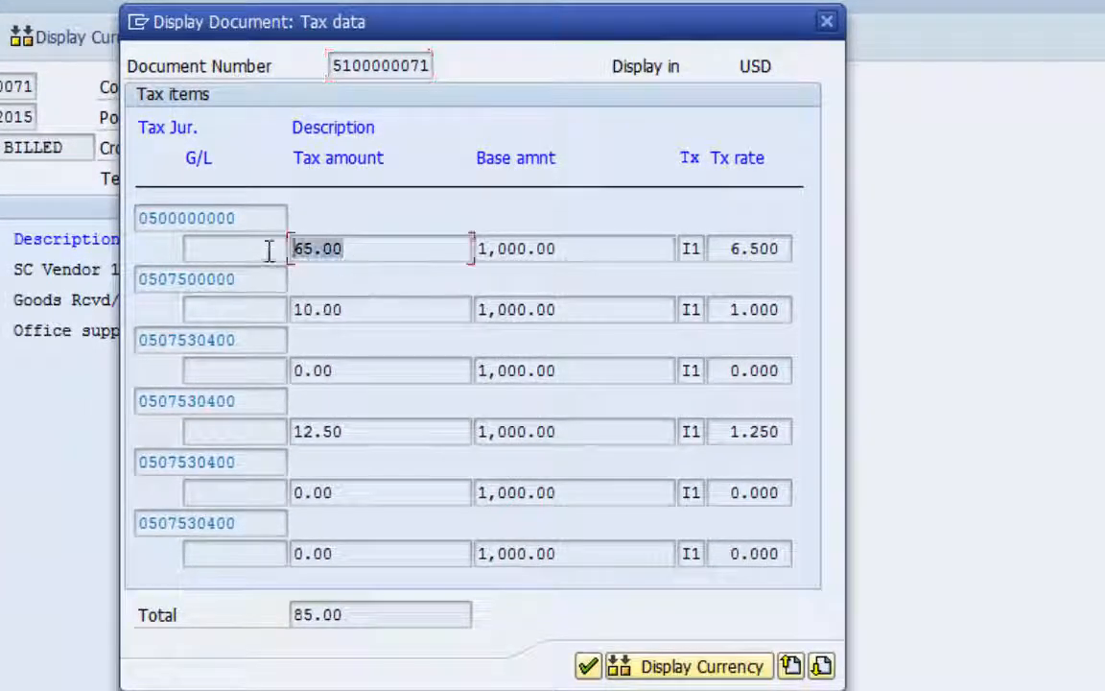
left_click_drag(355, 309, 278, 309)
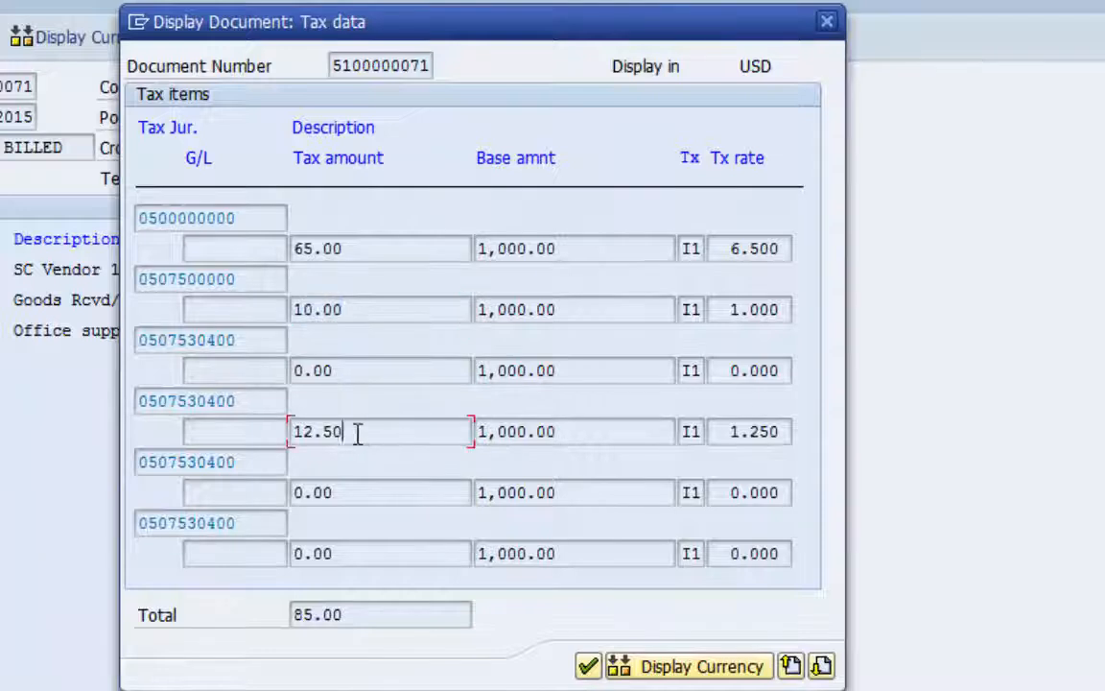
left_click_drag(358, 433, 278, 435)
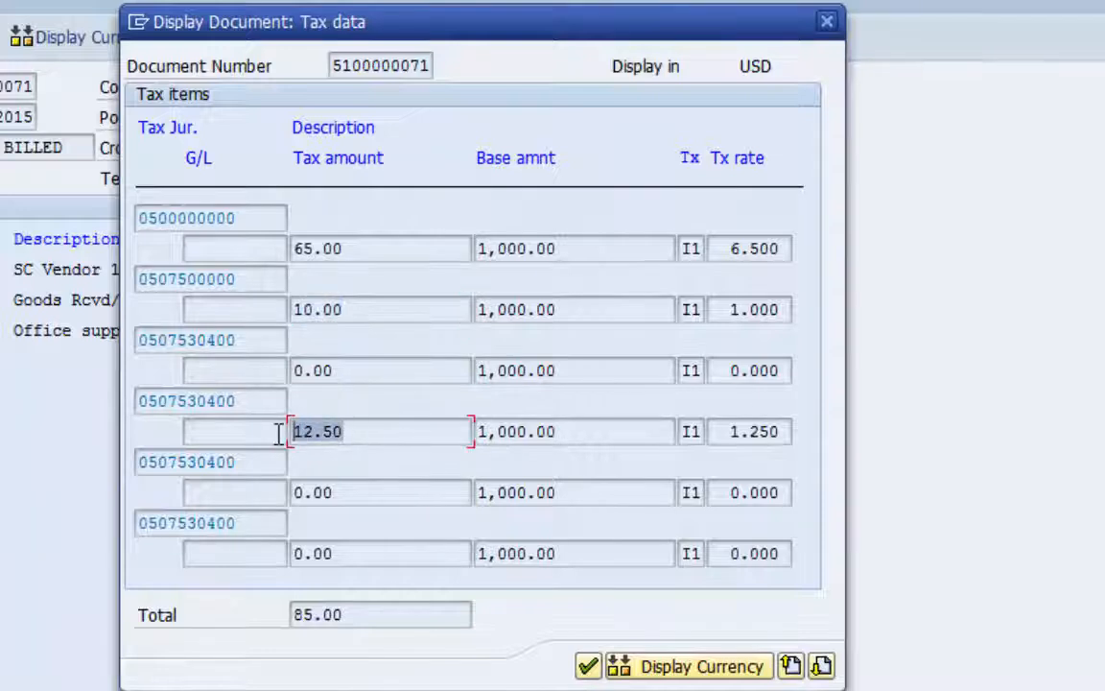
Examine the tax amount of the remaining tax item on the last set of tax data, and return to the document overview
left_click(822, 666)
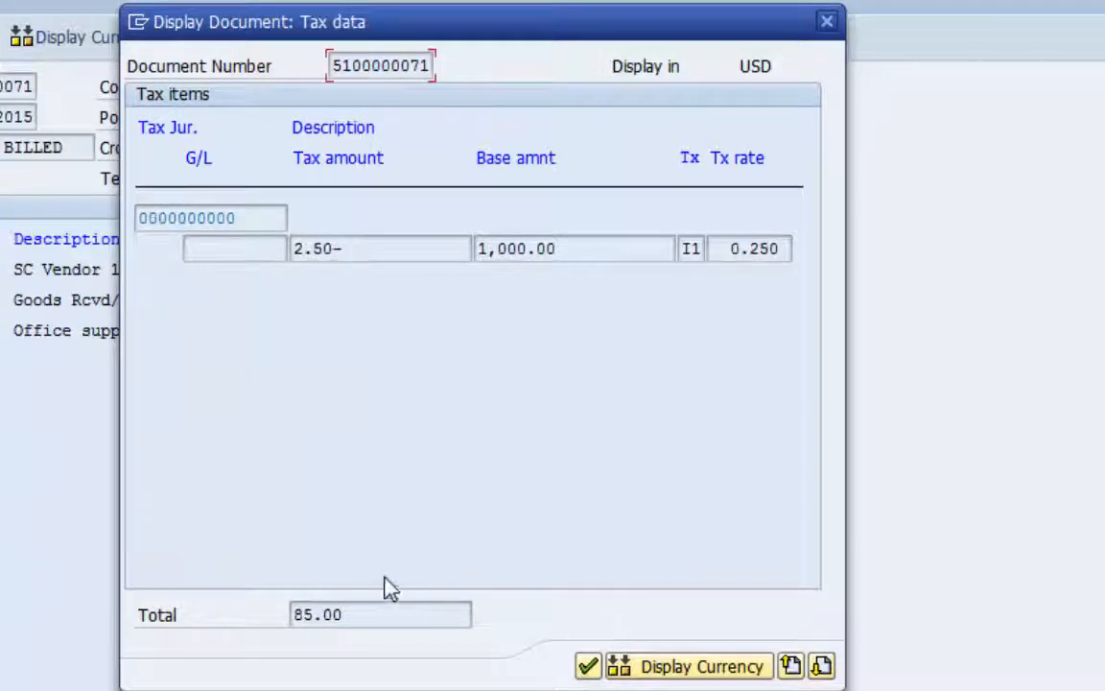
left_click_drag(350, 249, 255, 252)
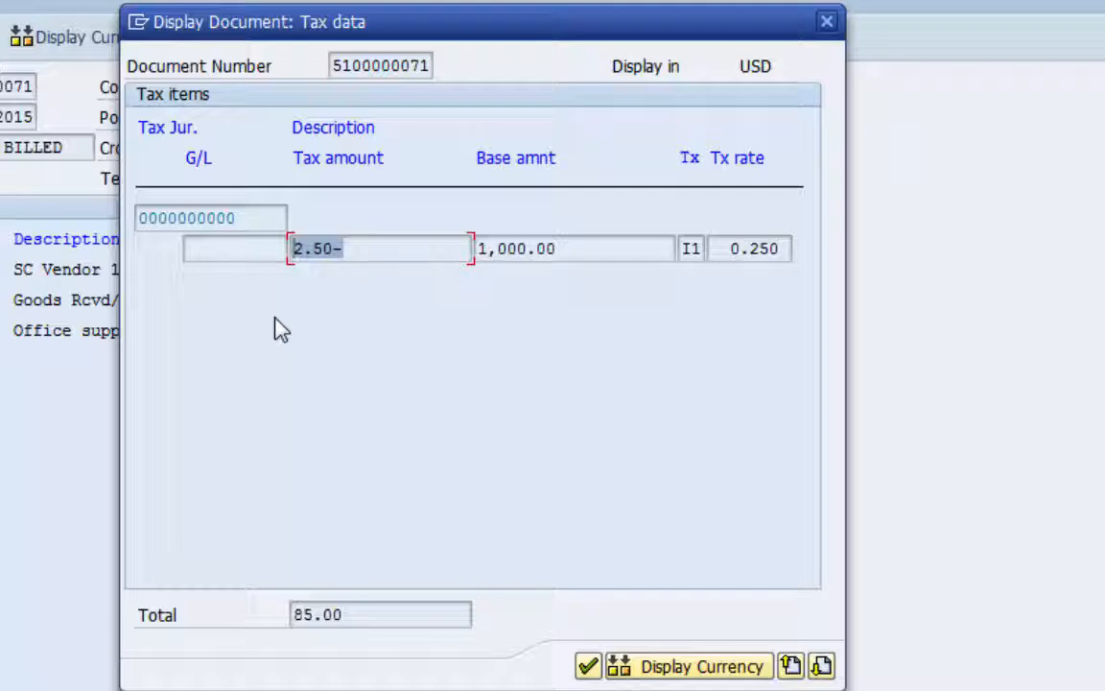
left_click(588, 665)
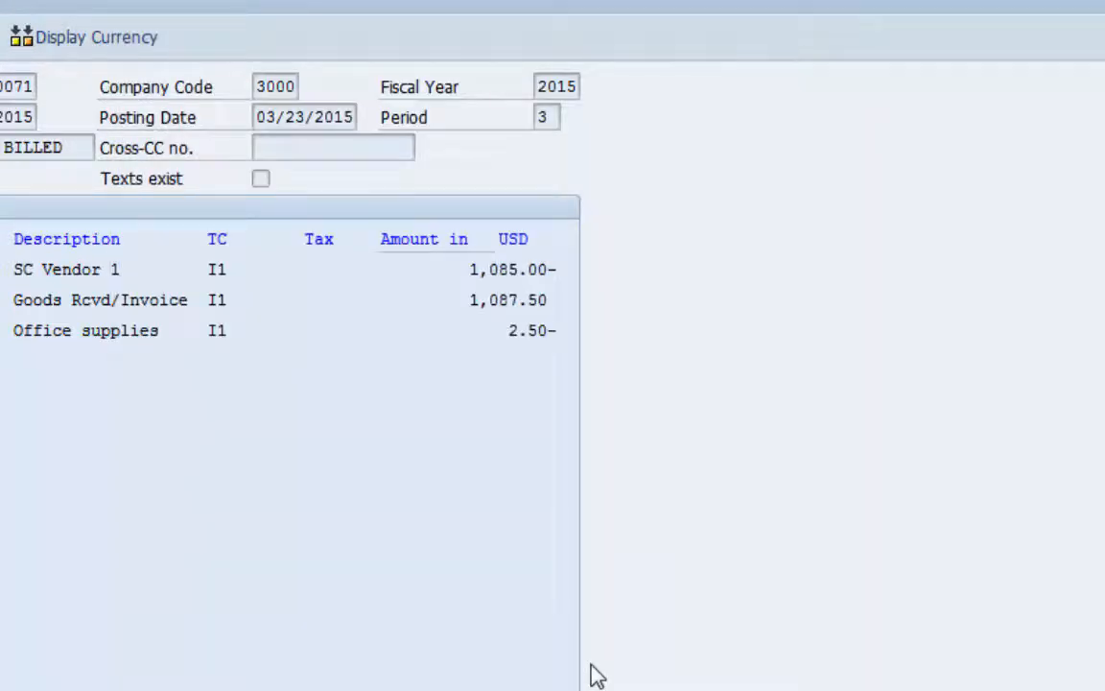